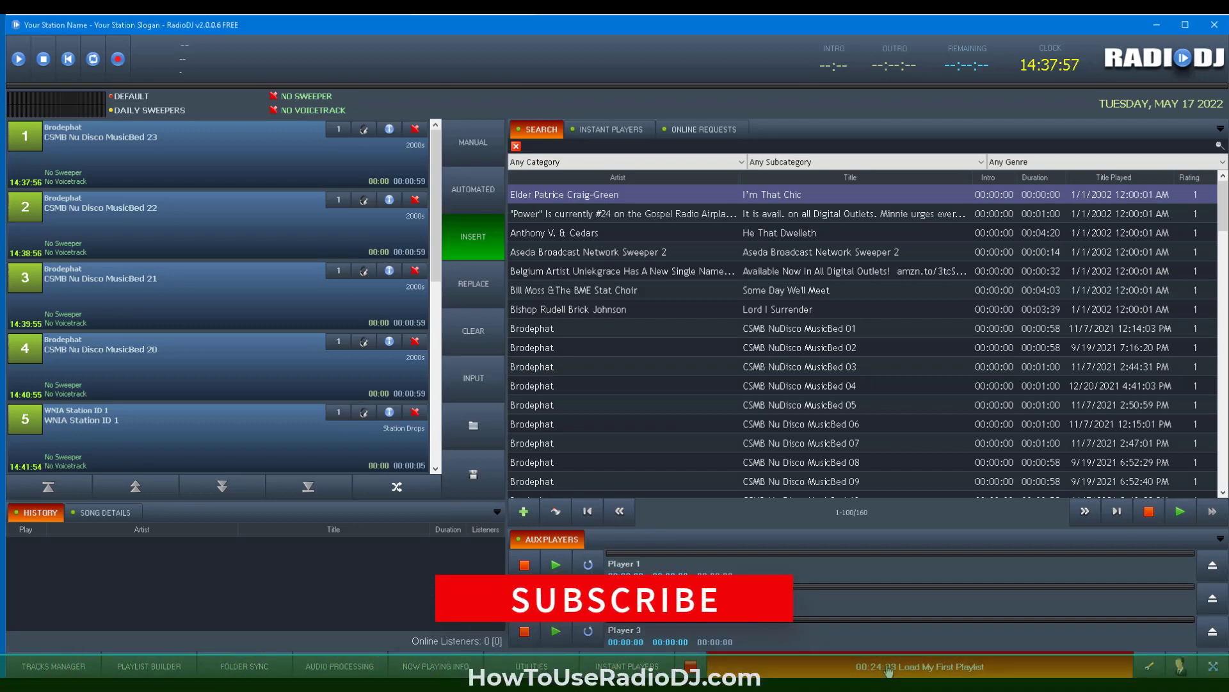
Step: Open the first Load My First Playlist event for editing and restrict its days to Friday only
left_click(889, 671)
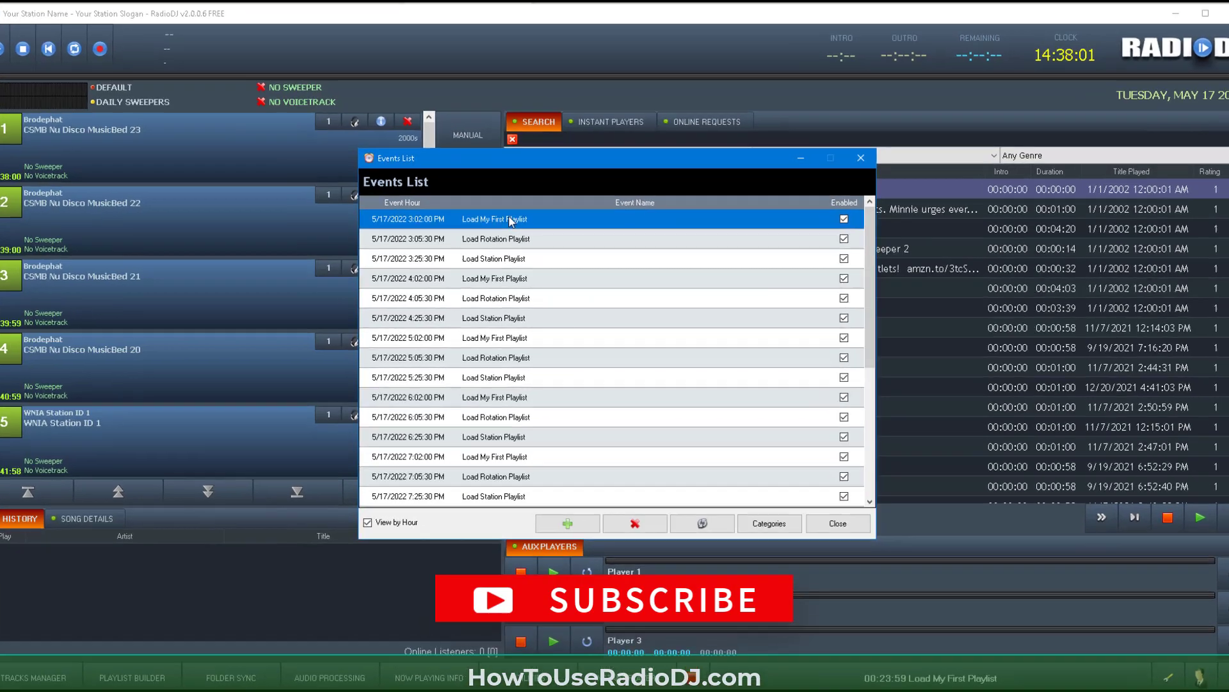
double_click(510, 221)
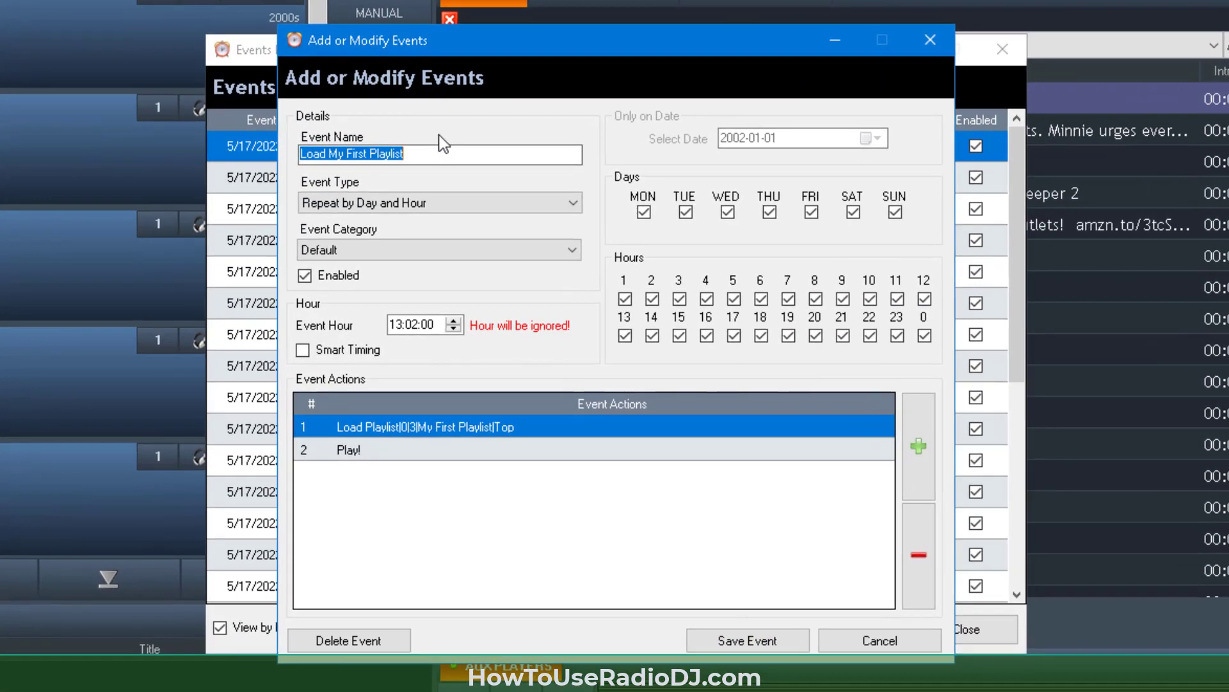
right_click(810, 215)
left_click(851, 252)
left_click(812, 213)
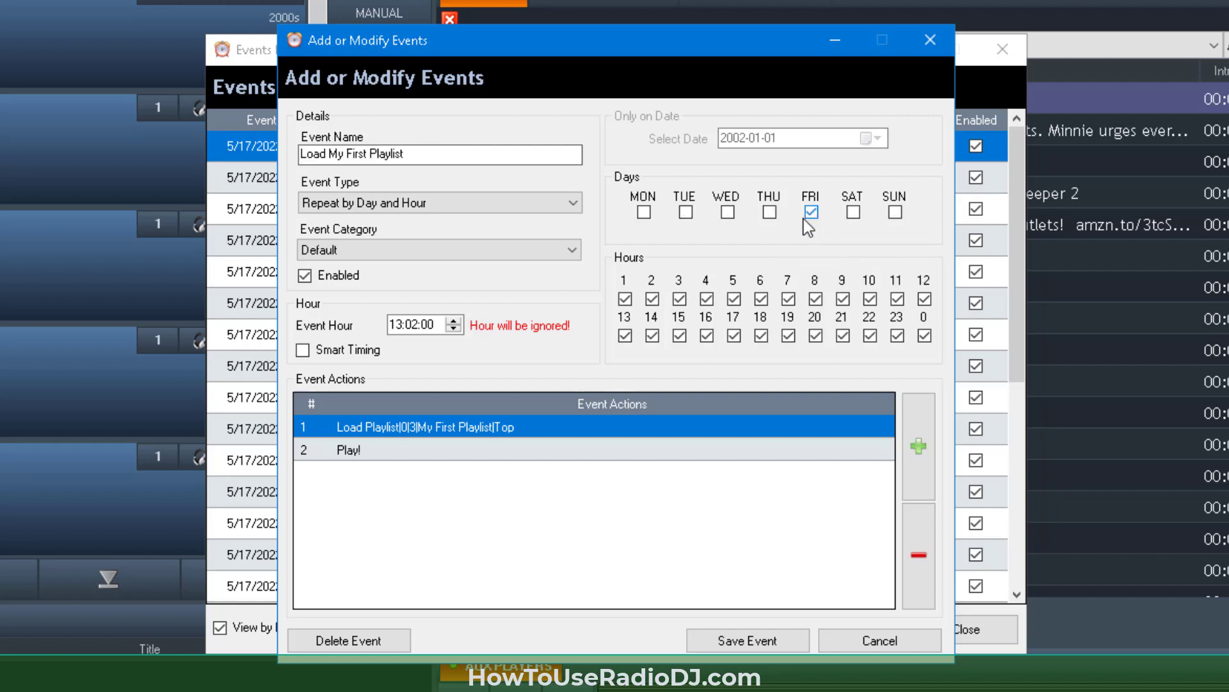
Step: Limit the event to hour 18 and set its event hour to 18:00:00
right_click(750, 313)
left_click(797, 340)
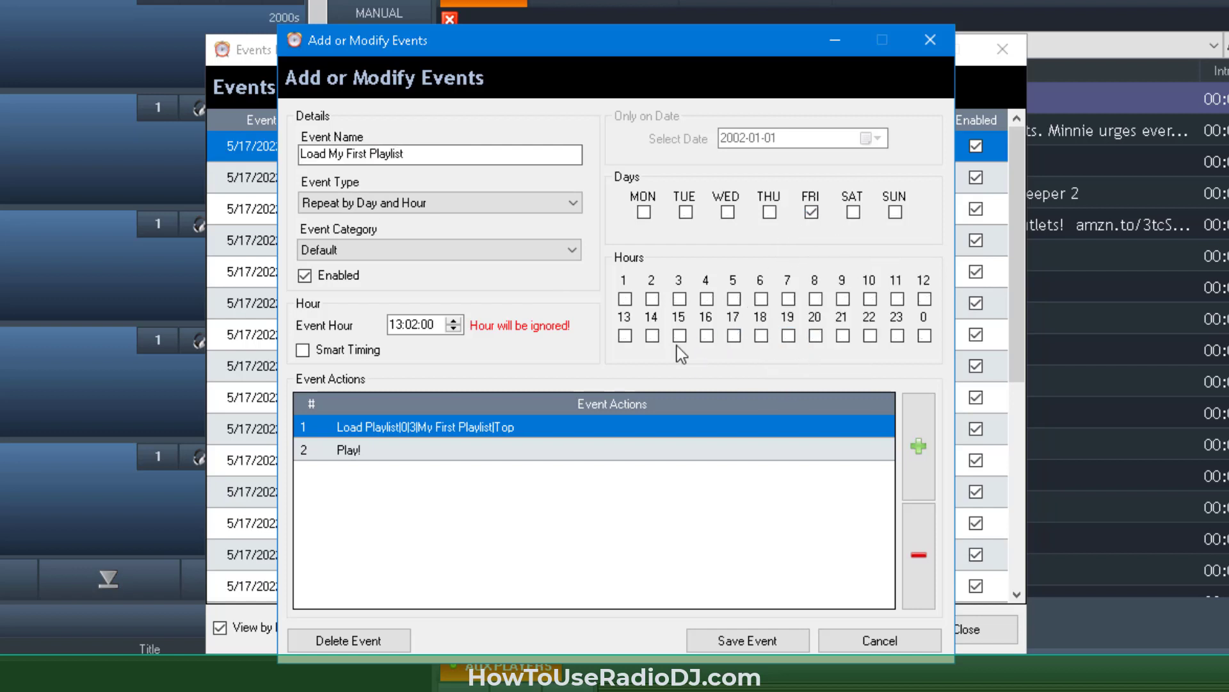
left_click(761, 337)
left_click(395, 325)
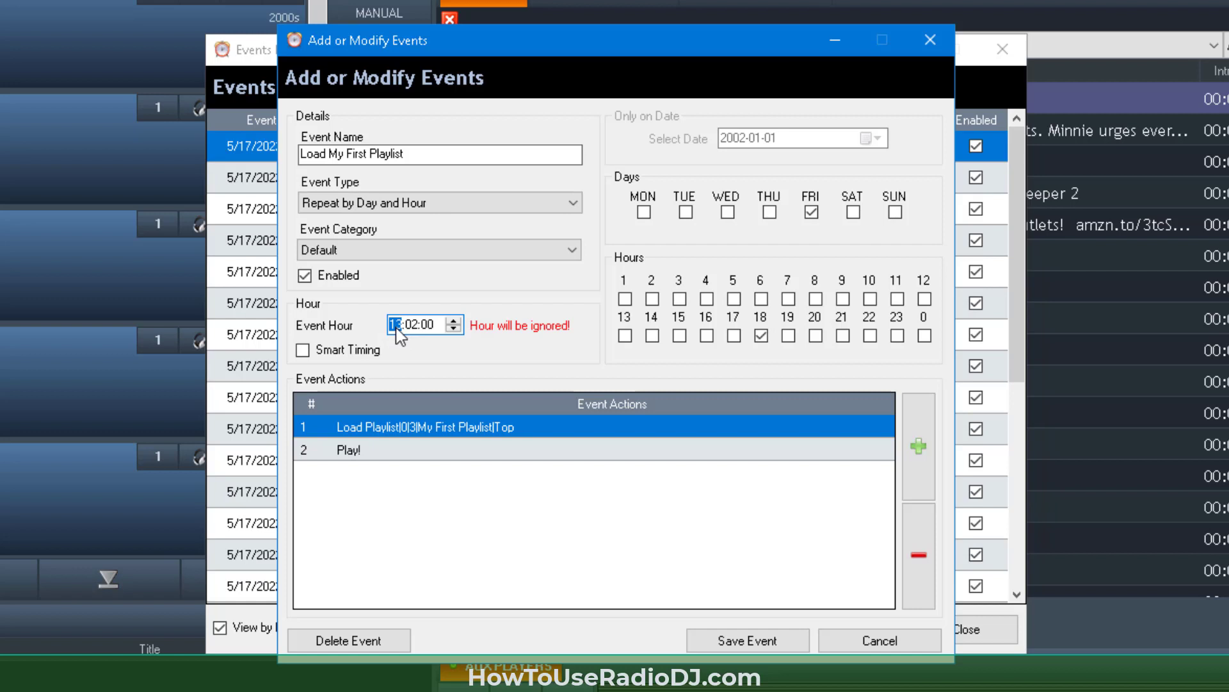
type("1800")
left_click(395, 326)
left_click(453, 154)
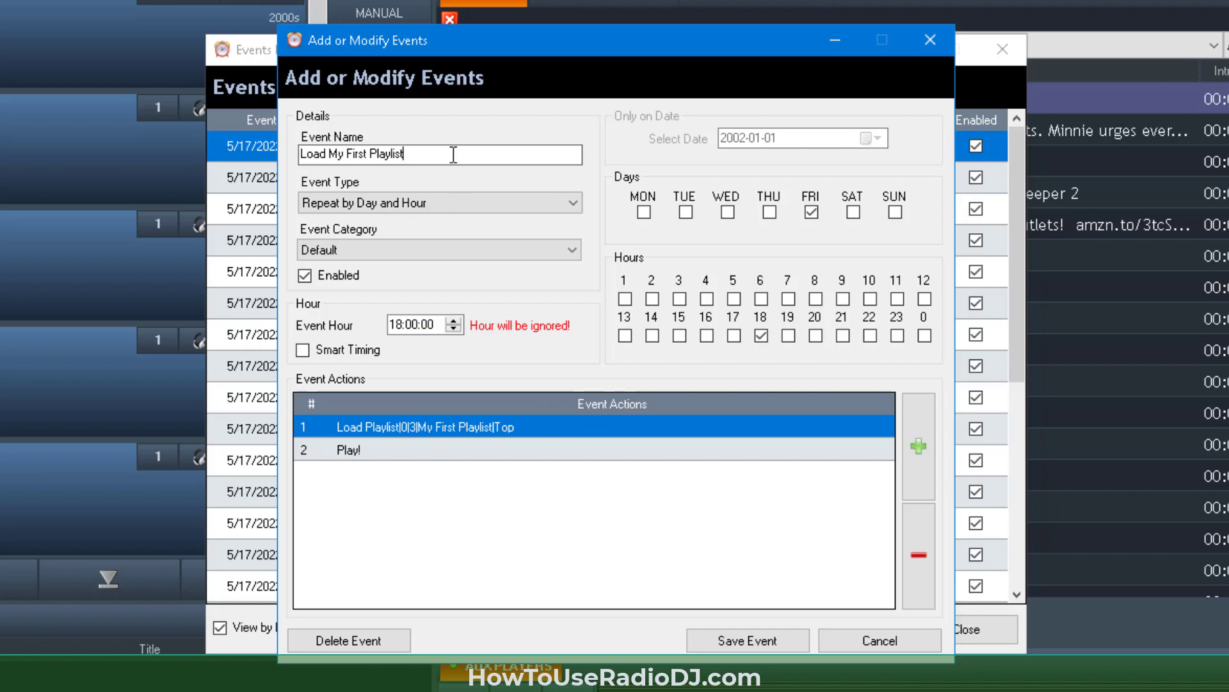
Step: Replace the event name with 'The John Doe Show (Friday 6PM)'
left_click_drag(454, 154, 206, 171)
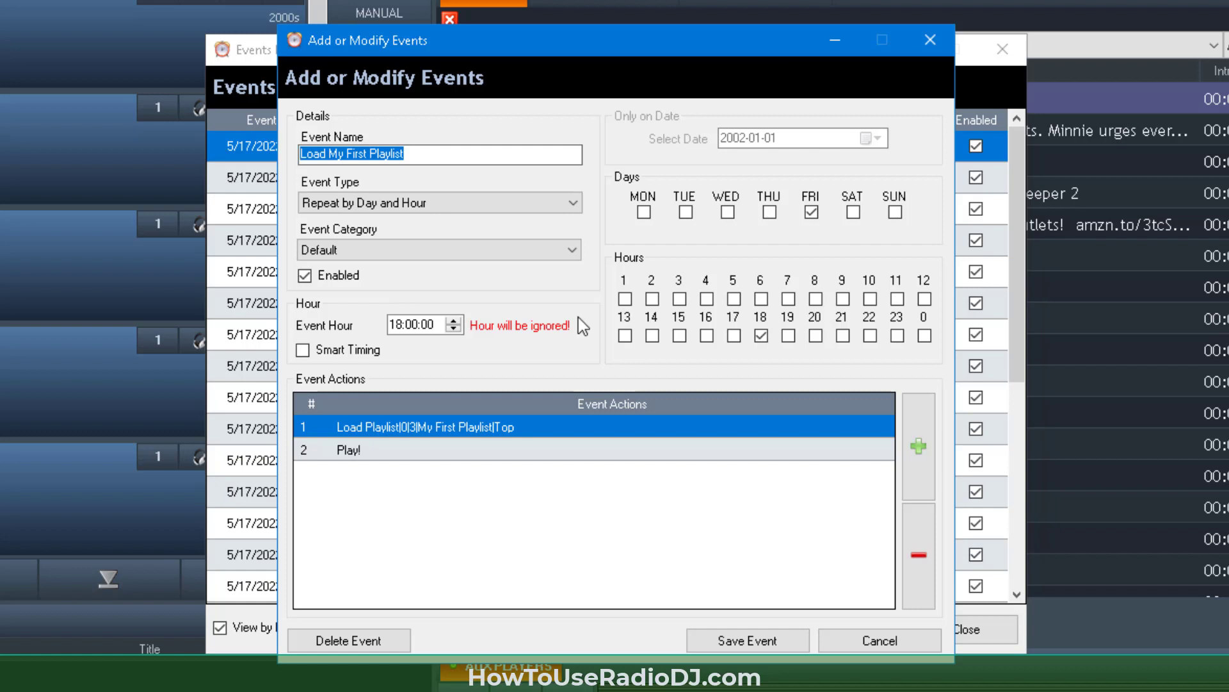
type("T")
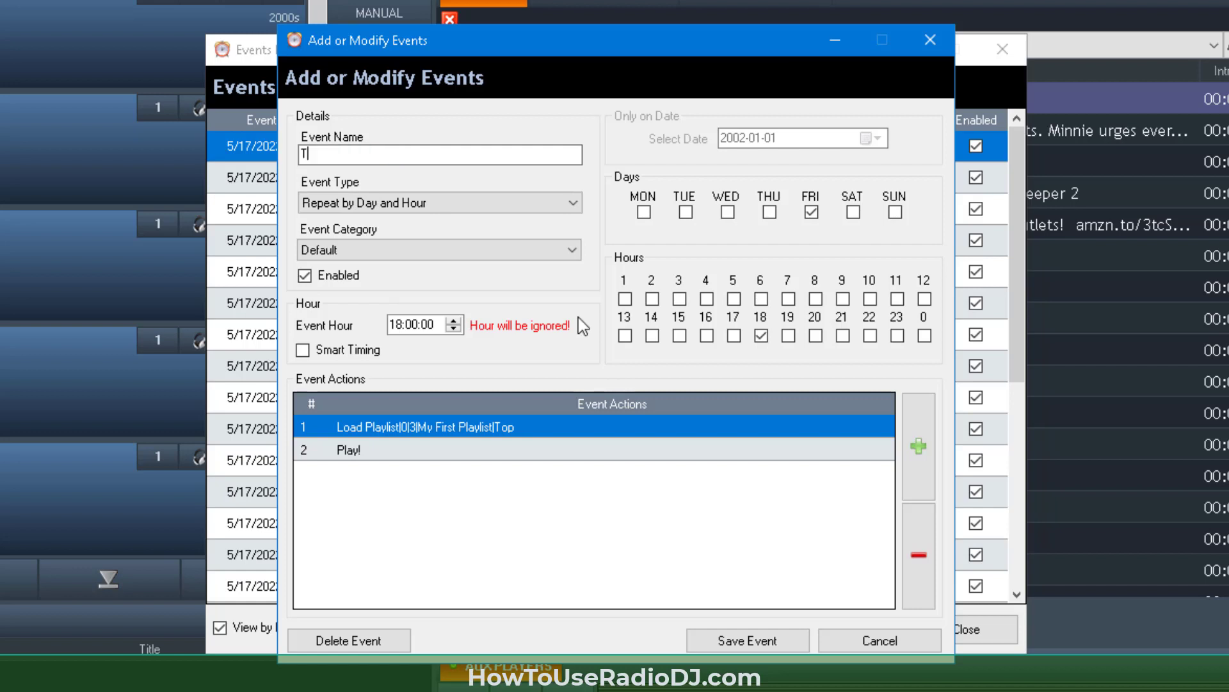
type("he John Doe Show")
type("(Fri")
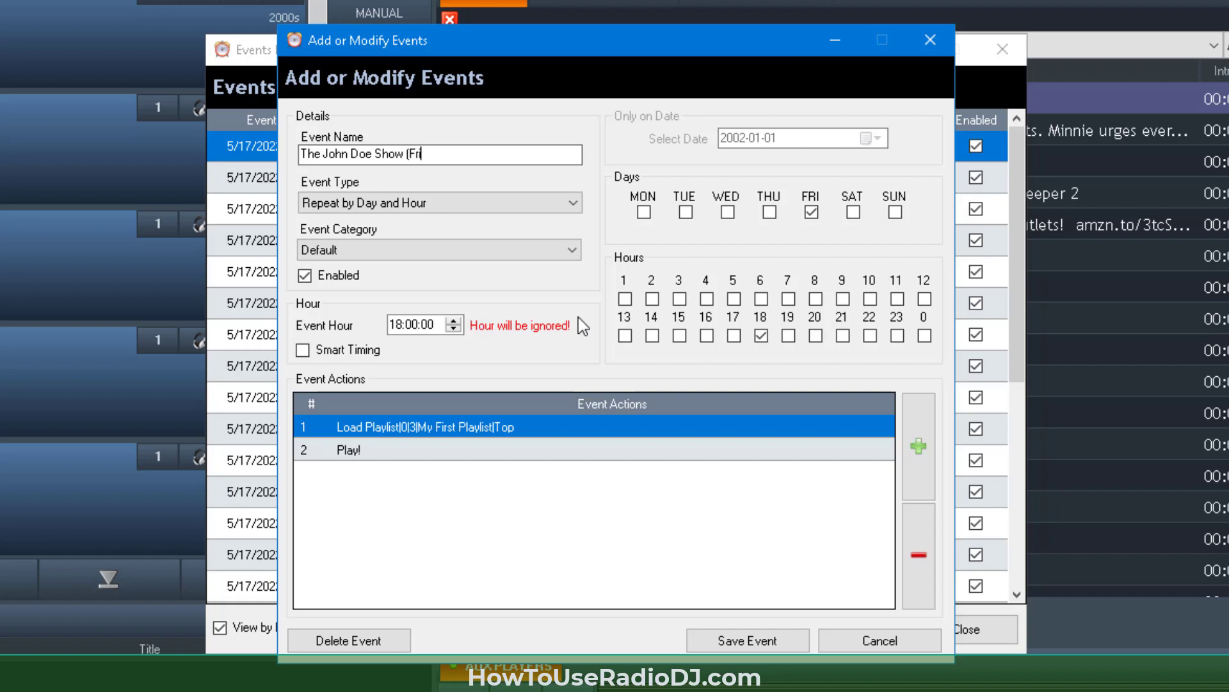
type("day 6PM)")
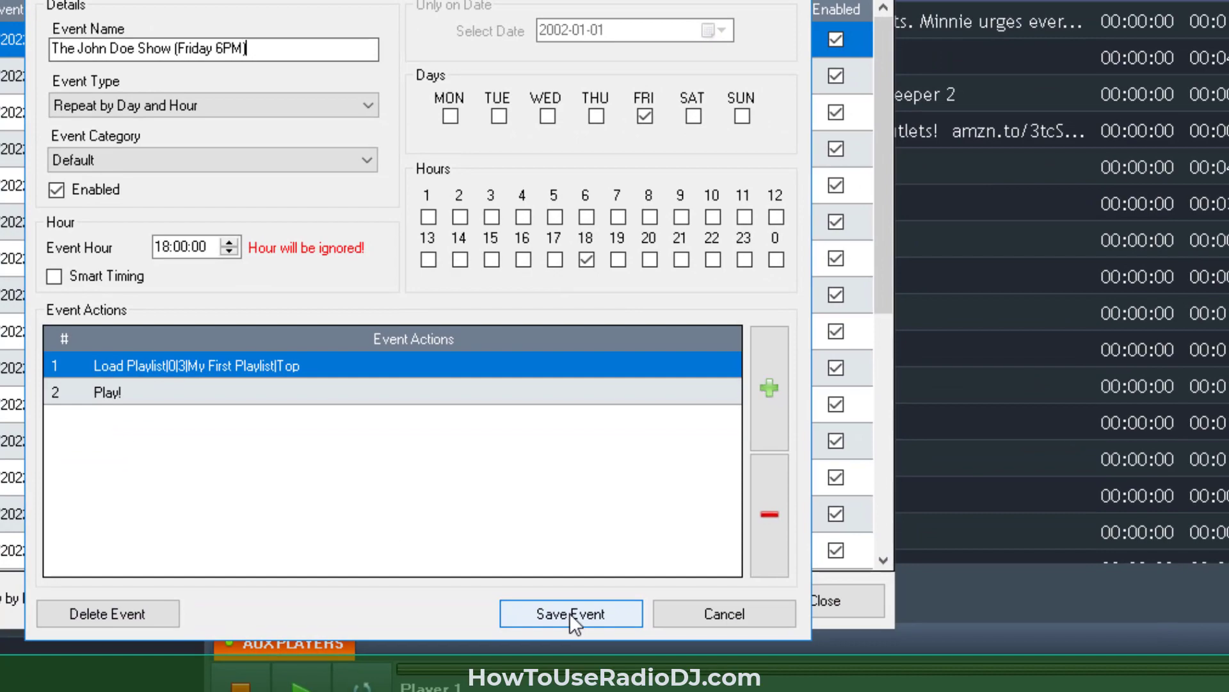
Step: Save the renamed event and refresh the Events List to show all events, not by hour
left_click(570, 613)
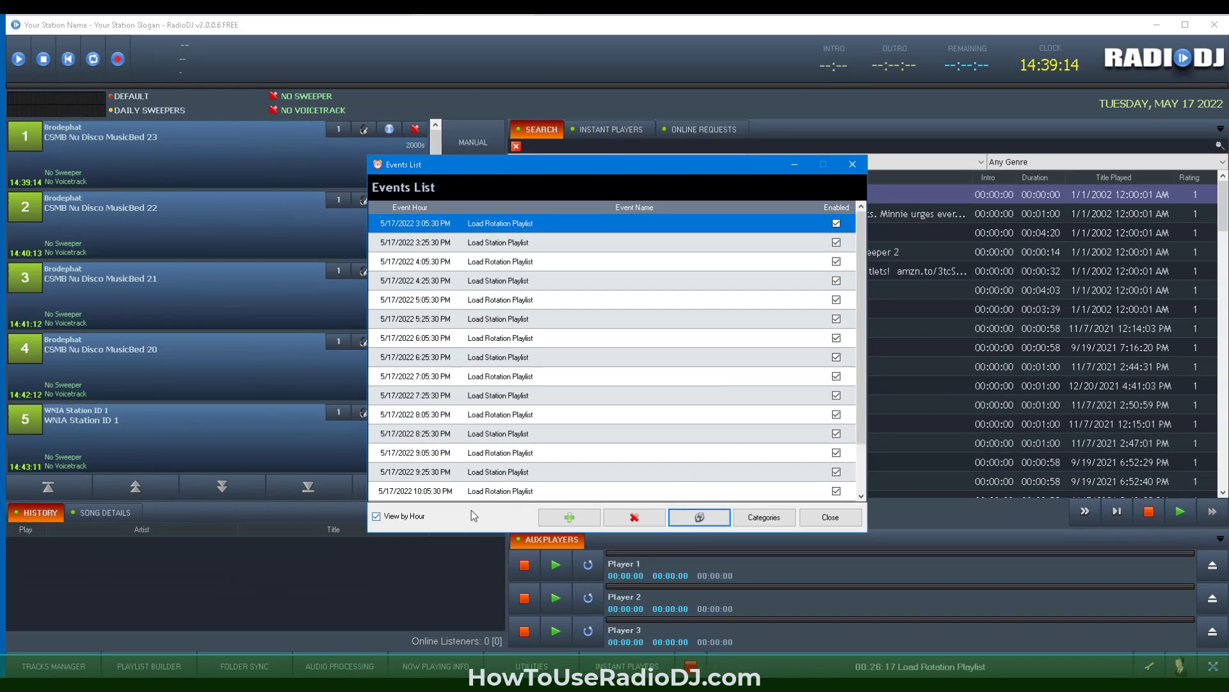
left_click(378, 516)
left_click(698, 516)
Step: Reopen The John Doe Show (Friday 6PM) at the list bottom to check it, then cancel
left_click_drag(871, 256, 873, 400)
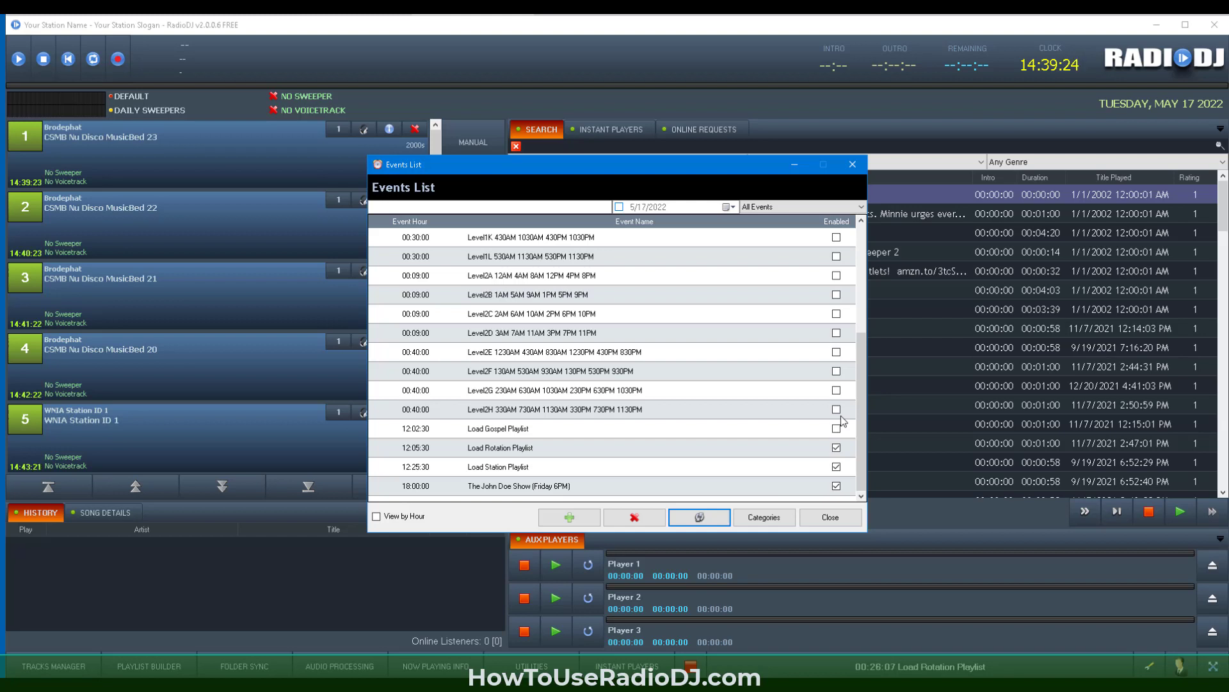
left_click(554, 486)
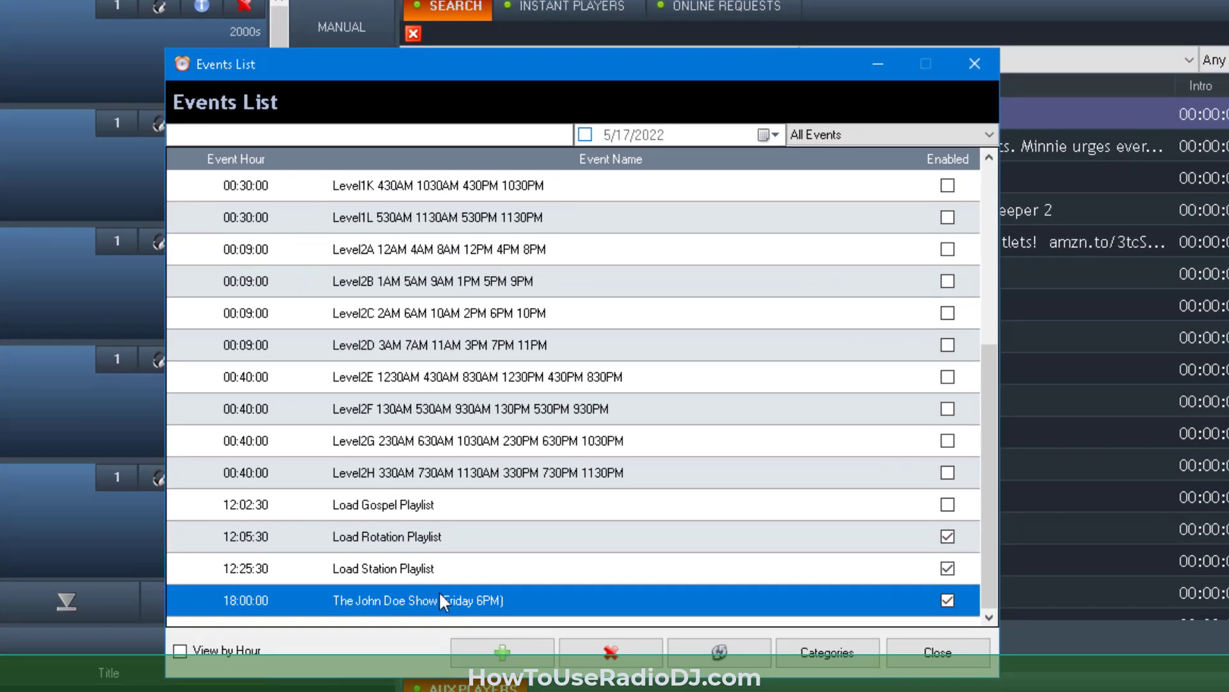
double_click(441, 598)
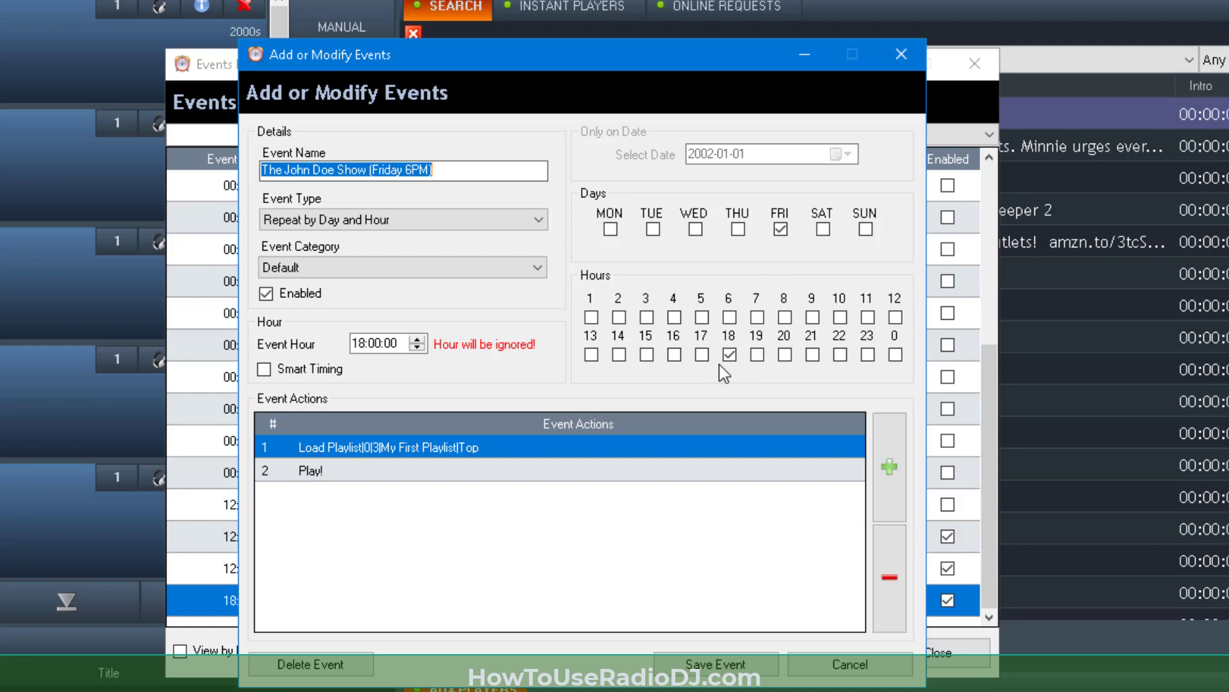
left_click(842, 666)
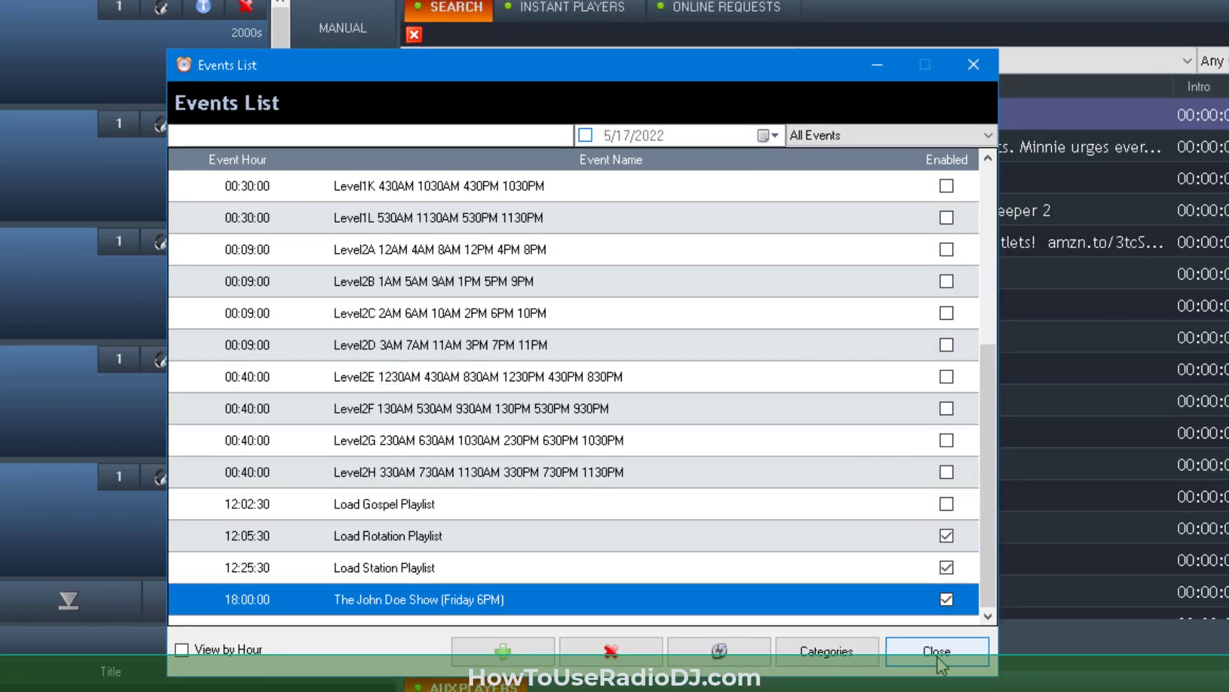
Step: Load My First Playlist into the Playlist Builder, showing its nine items
left_click(936, 653)
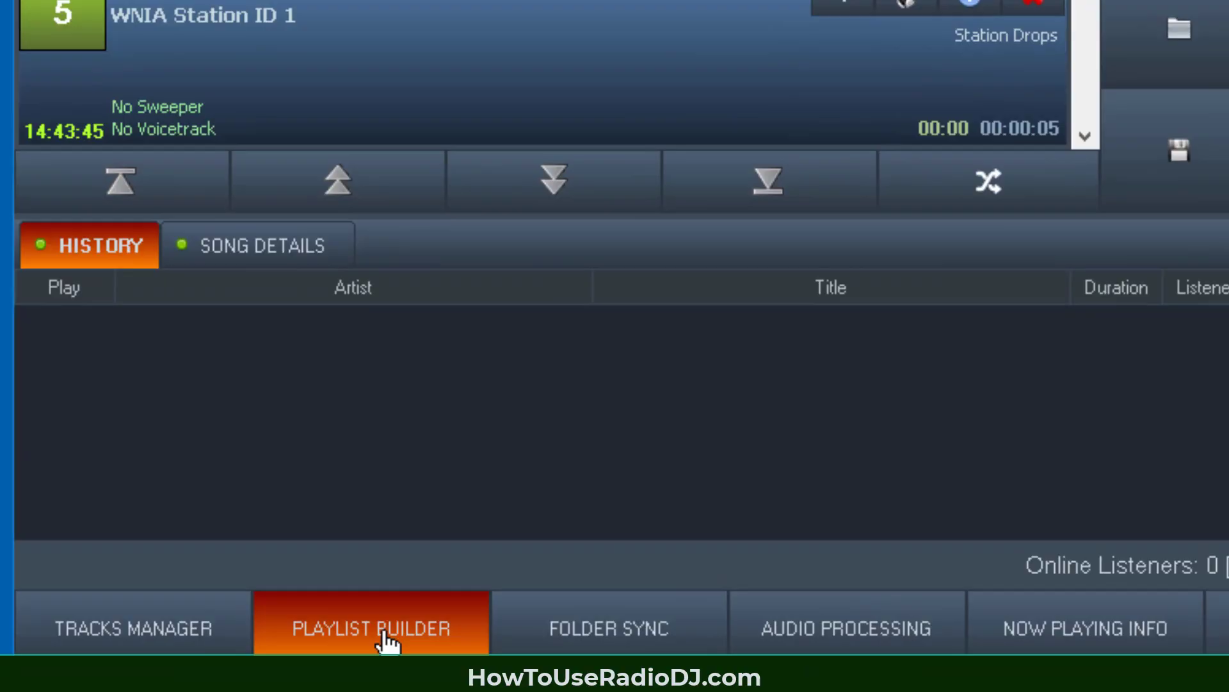
left_click(386, 640)
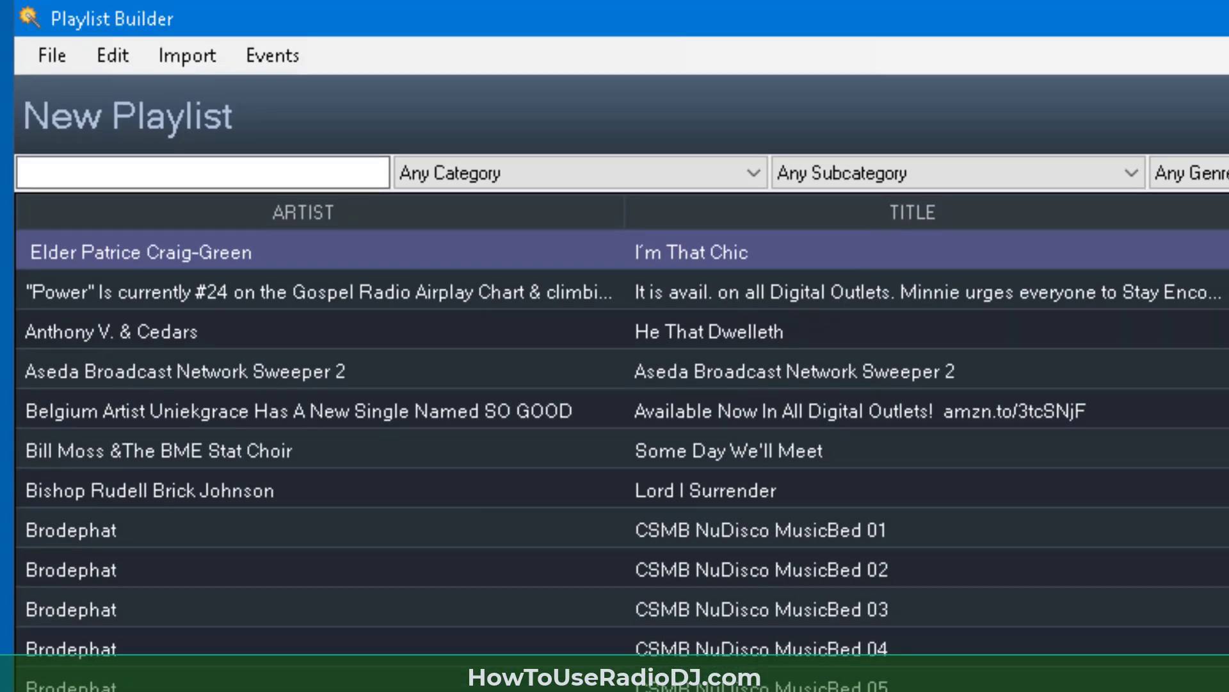
left_click(51, 56)
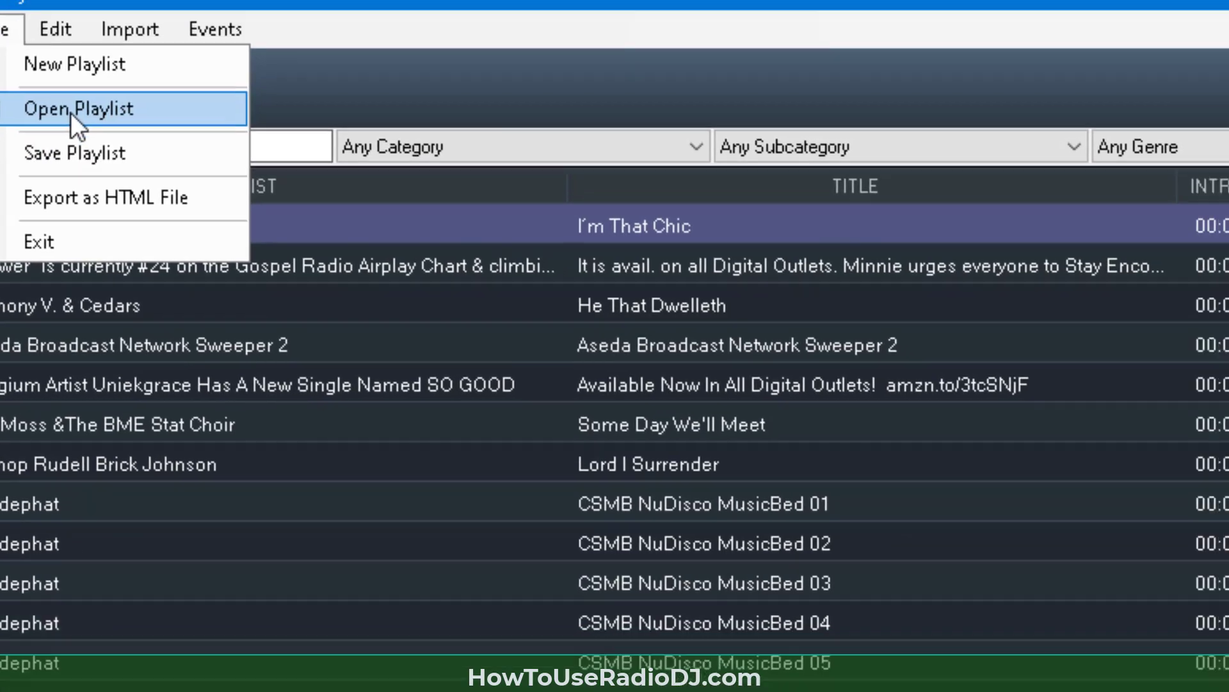
left_click(130, 141)
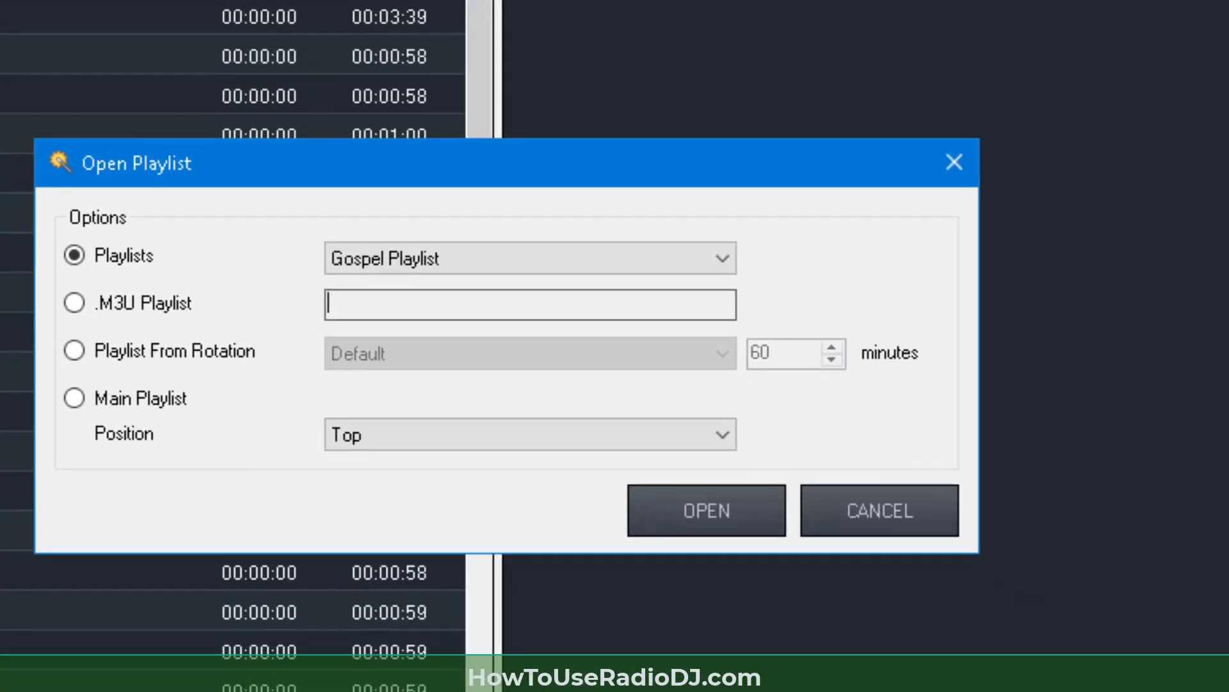
left_click(474, 253)
left_click(409, 301)
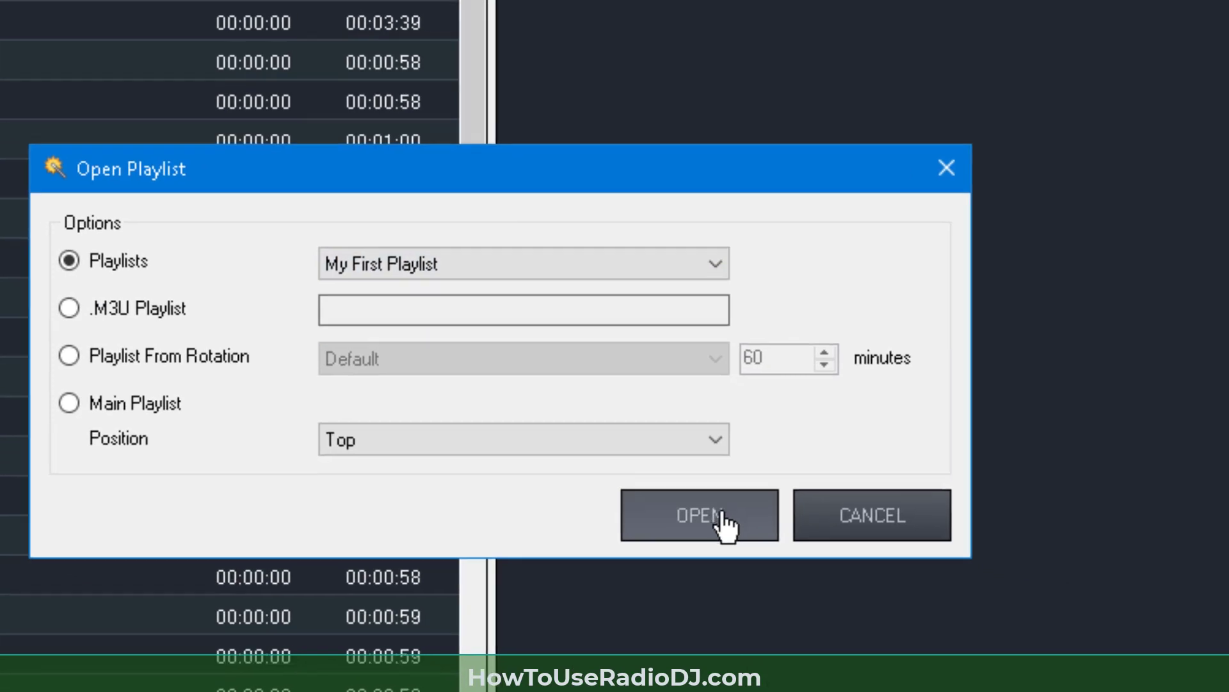
left_click(723, 522)
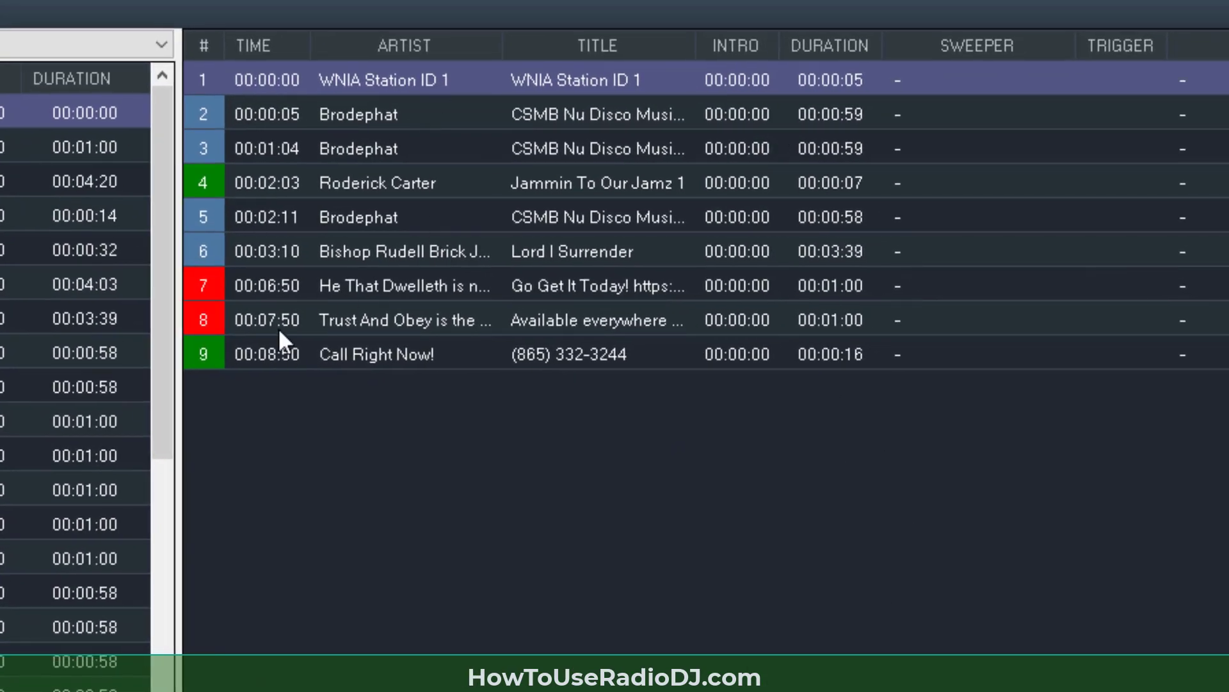
left_click_drag(267, 357, 287, 306)
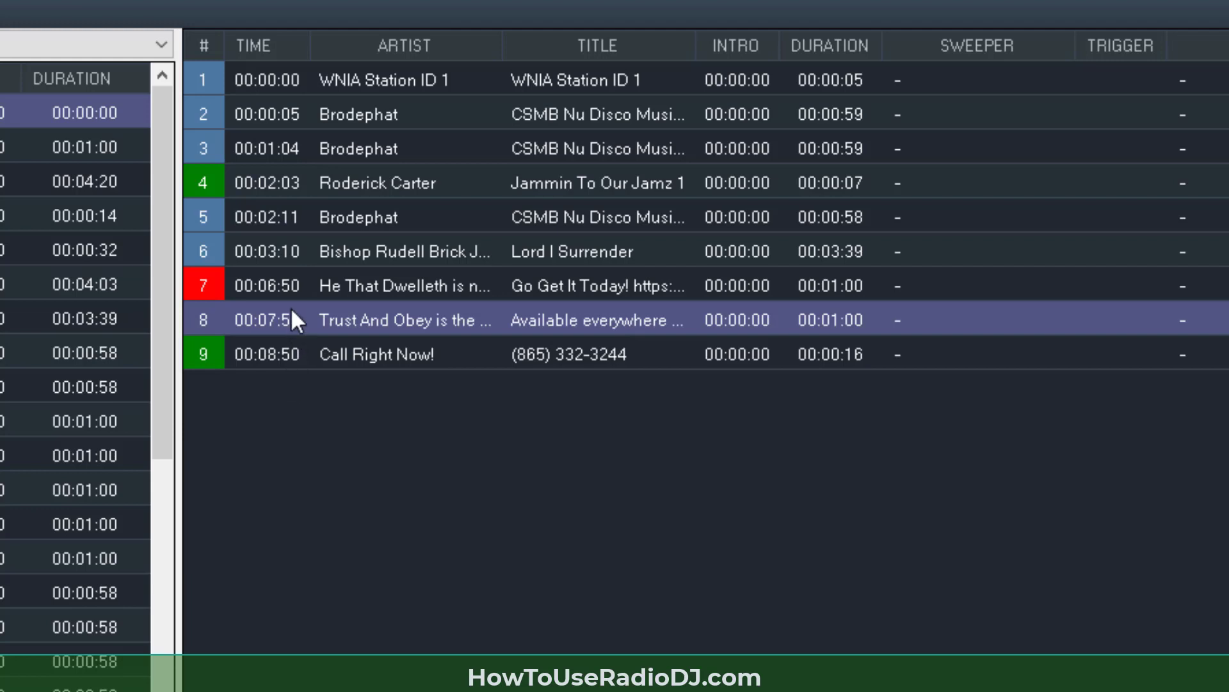
right_click(290, 306)
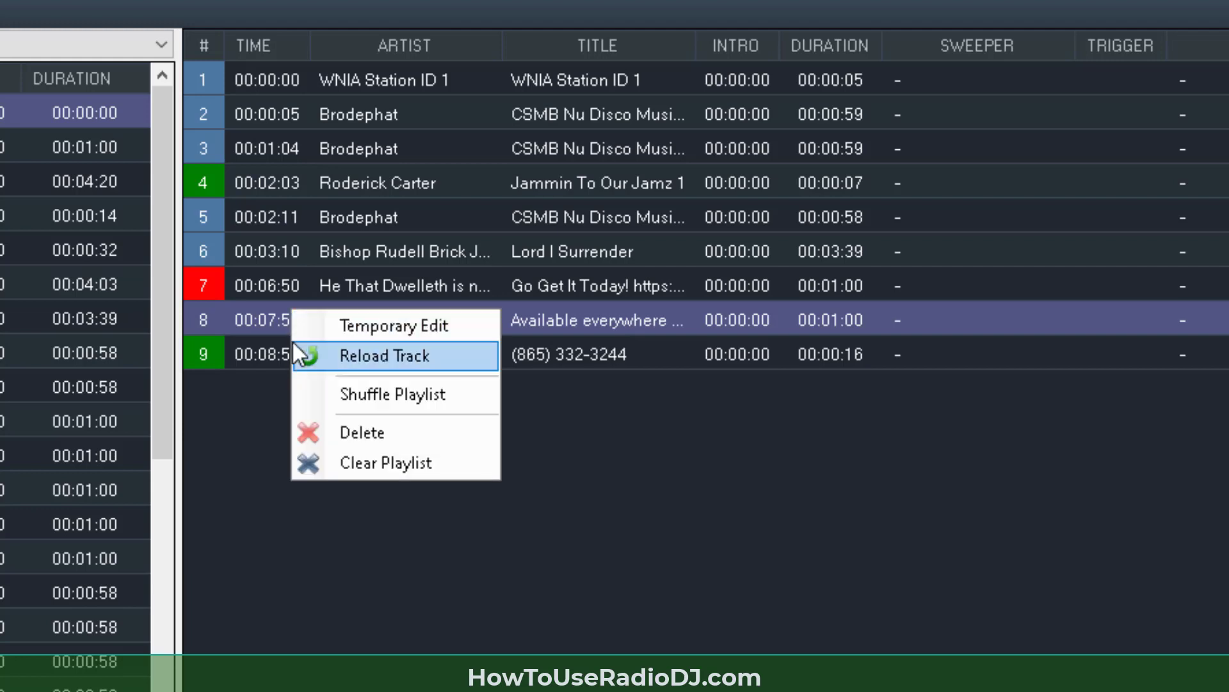
Step: Start an empty playlist with Lord I Surrender, NuDisco MusicBed 03 and Call Right Now!
left_click(398, 469)
left_click(419, 555)
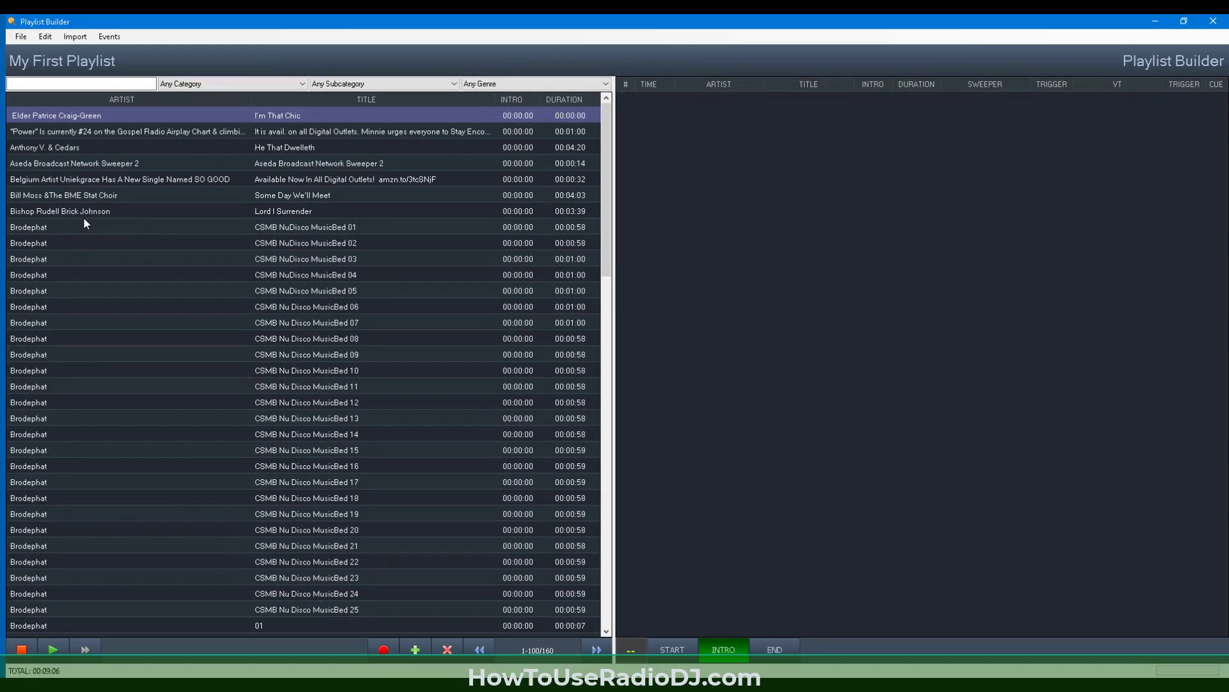
double_click(85, 213)
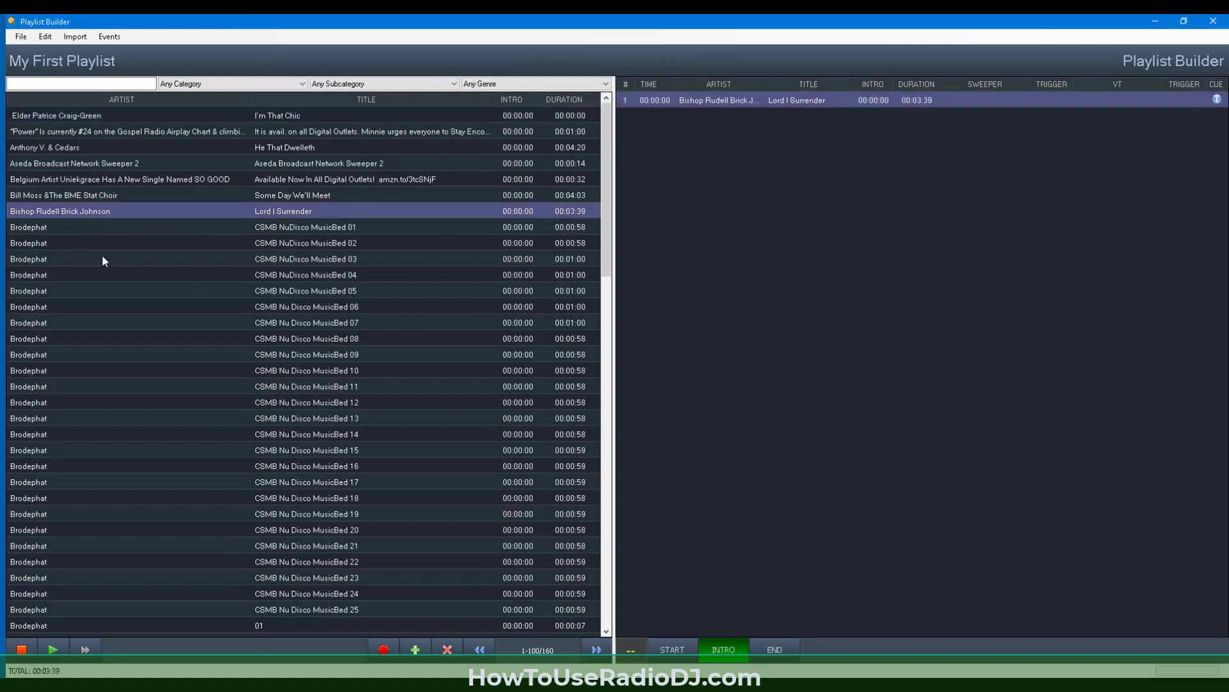
double_click(30, 256)
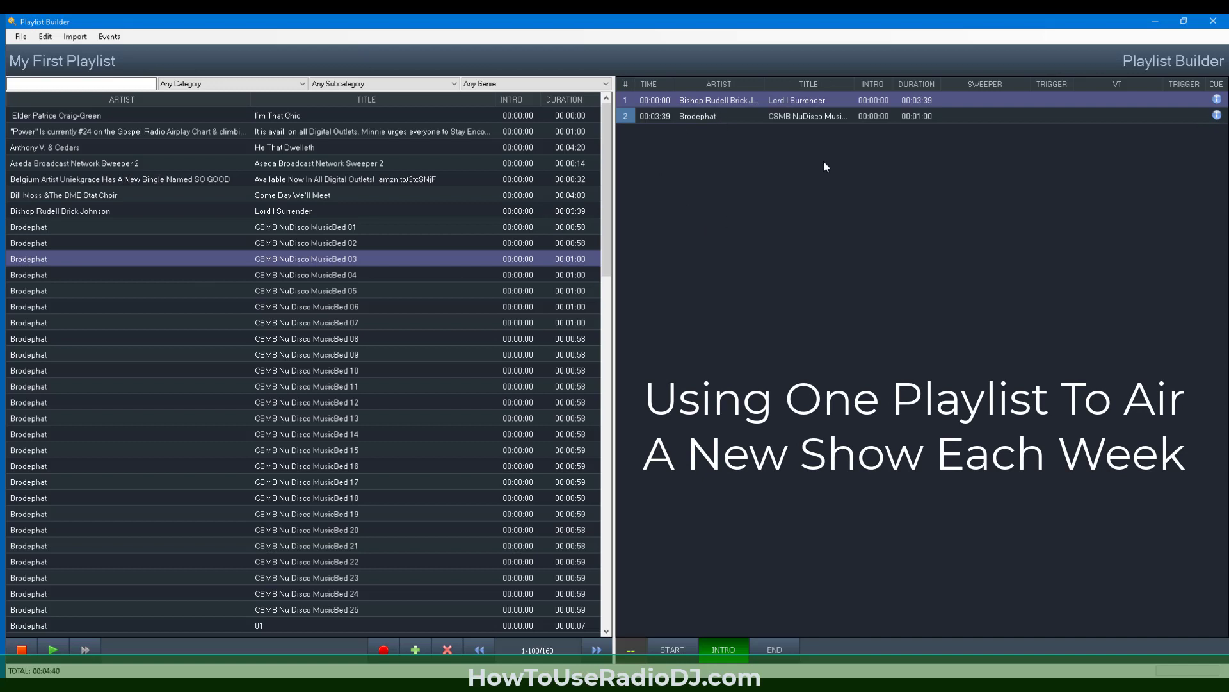
scroll(216, 424, "down", 6)
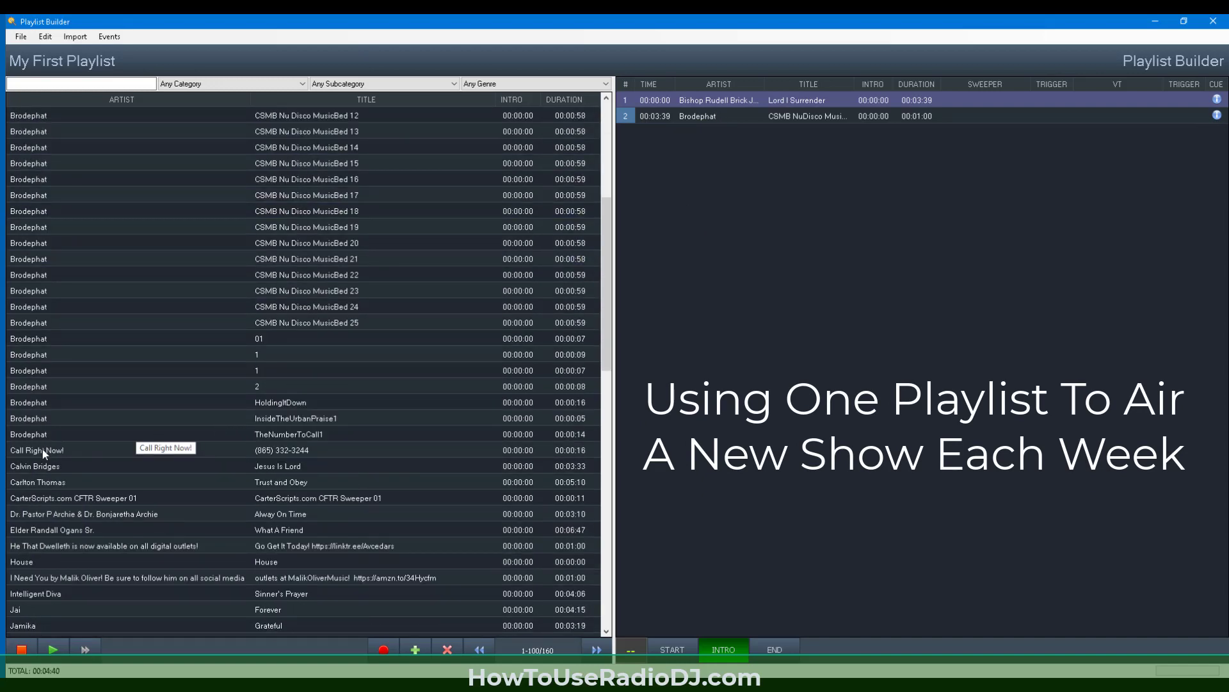
double_click(42, 449)
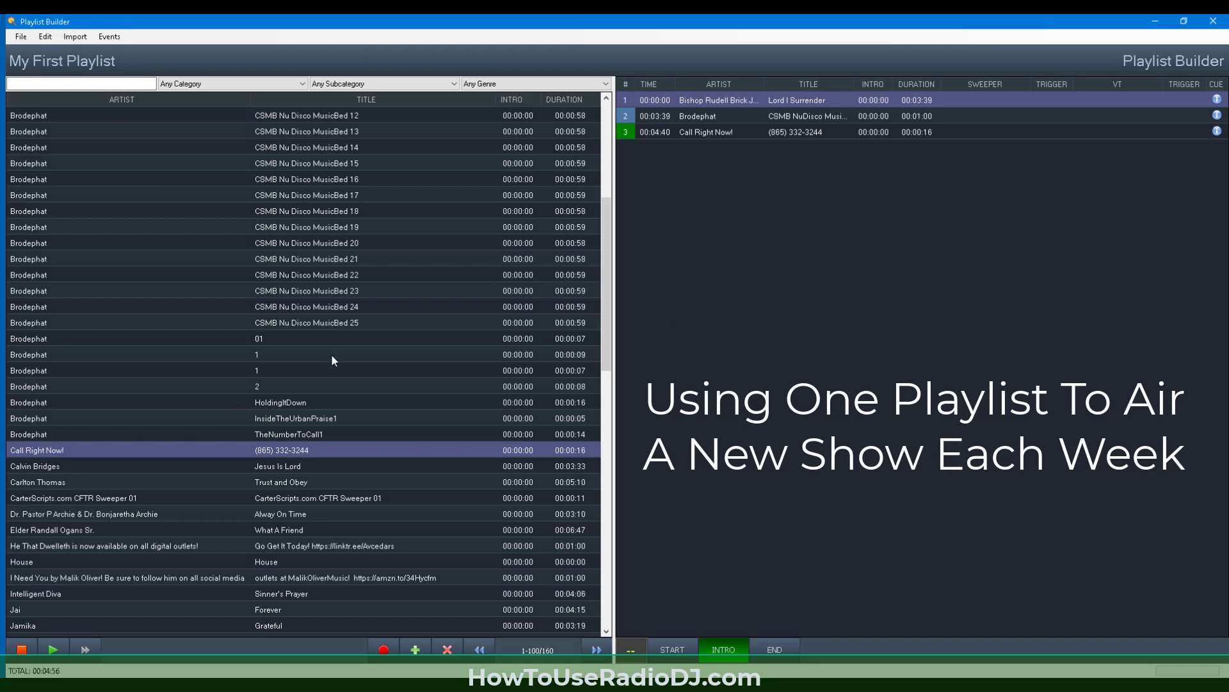
Step: Append the commercials He That Dwelleth and I Need You from the Commercials category
left_click(256, 85)
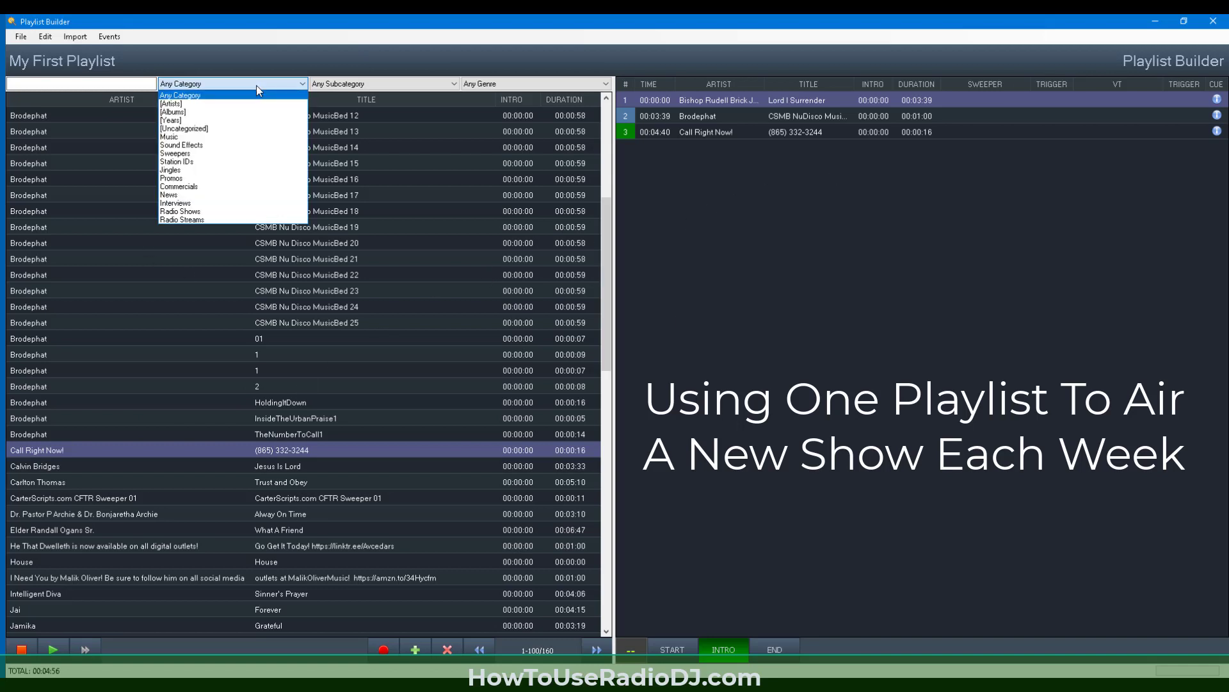
left_click(219, 187)
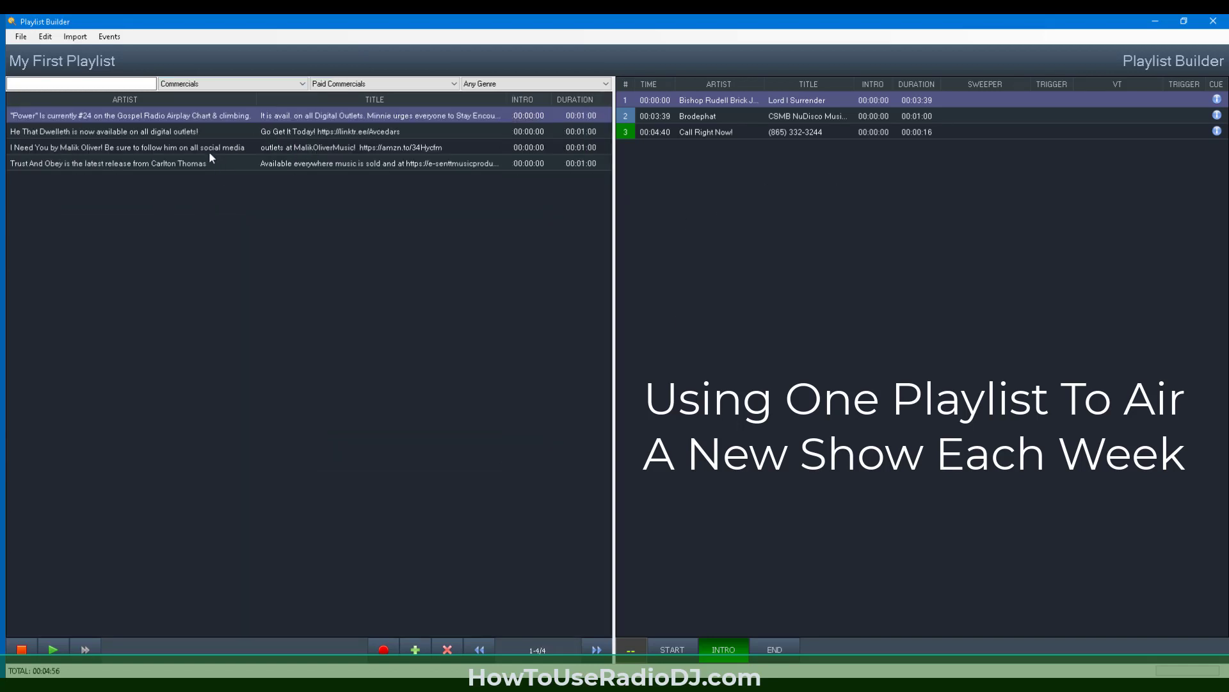
double_click(151, 133)
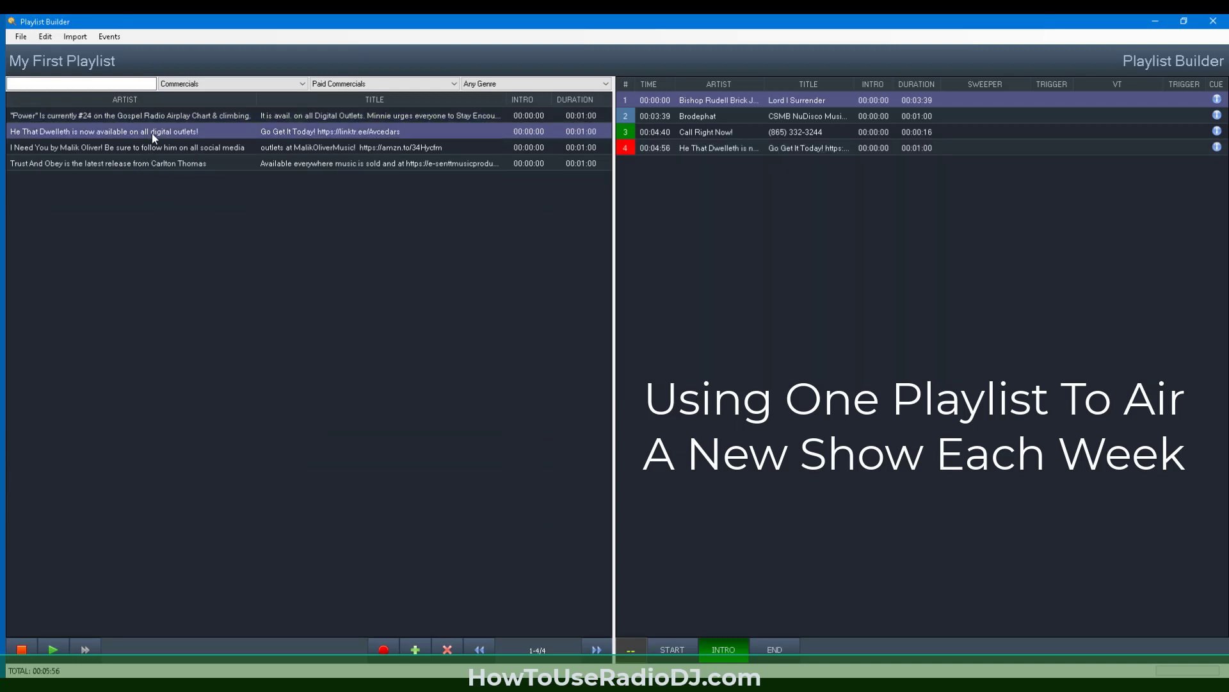
double_click(356, 148)
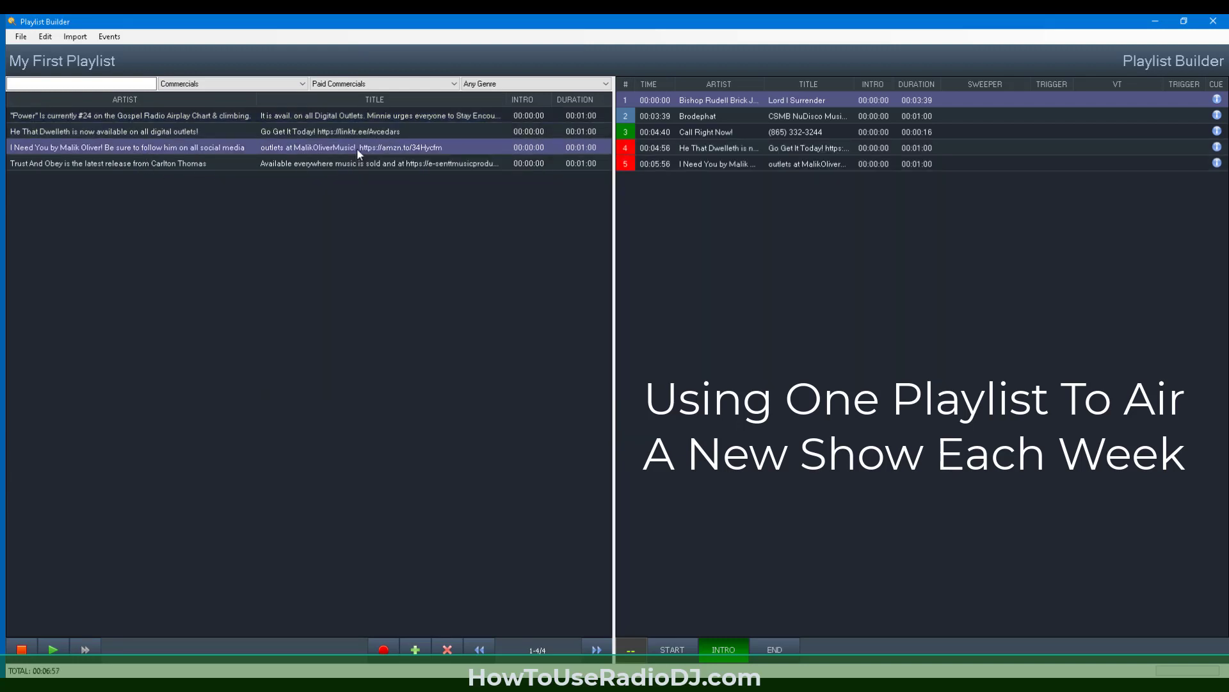
Step: Append NuDisco MusicBed 15 and gospel songs It's Our Wedding Day and United We'll Stand
left_click(164, 84)
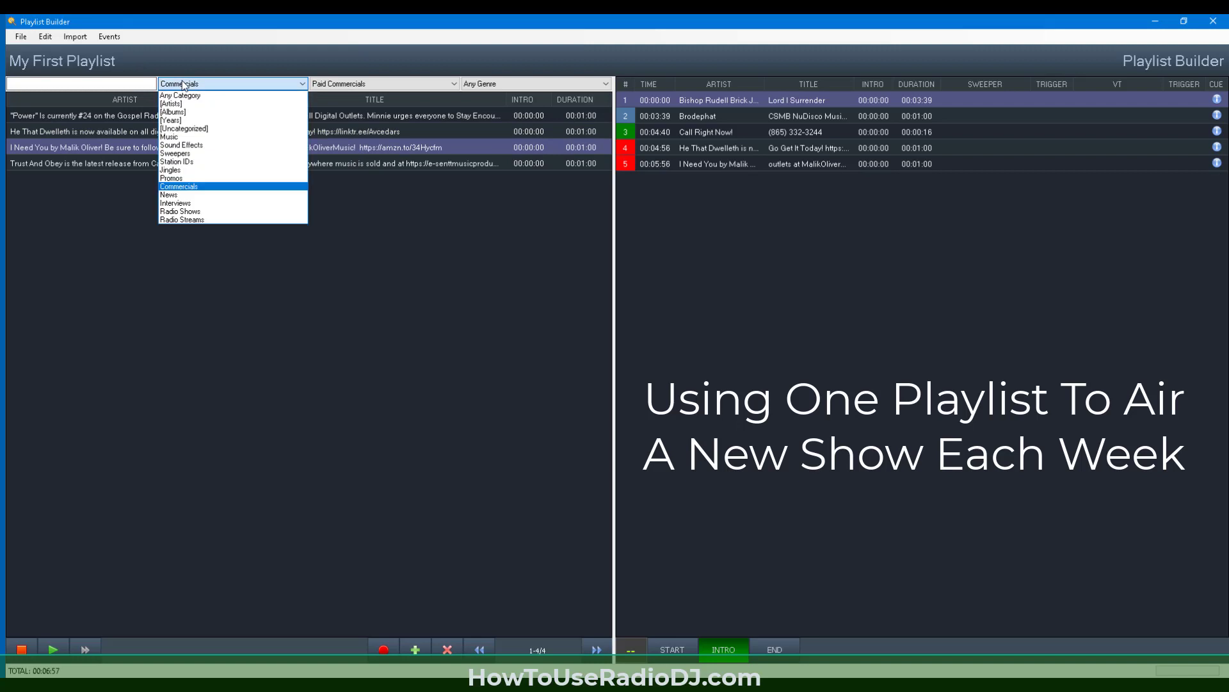
left_click(192, 137)
double_click(321, 337)
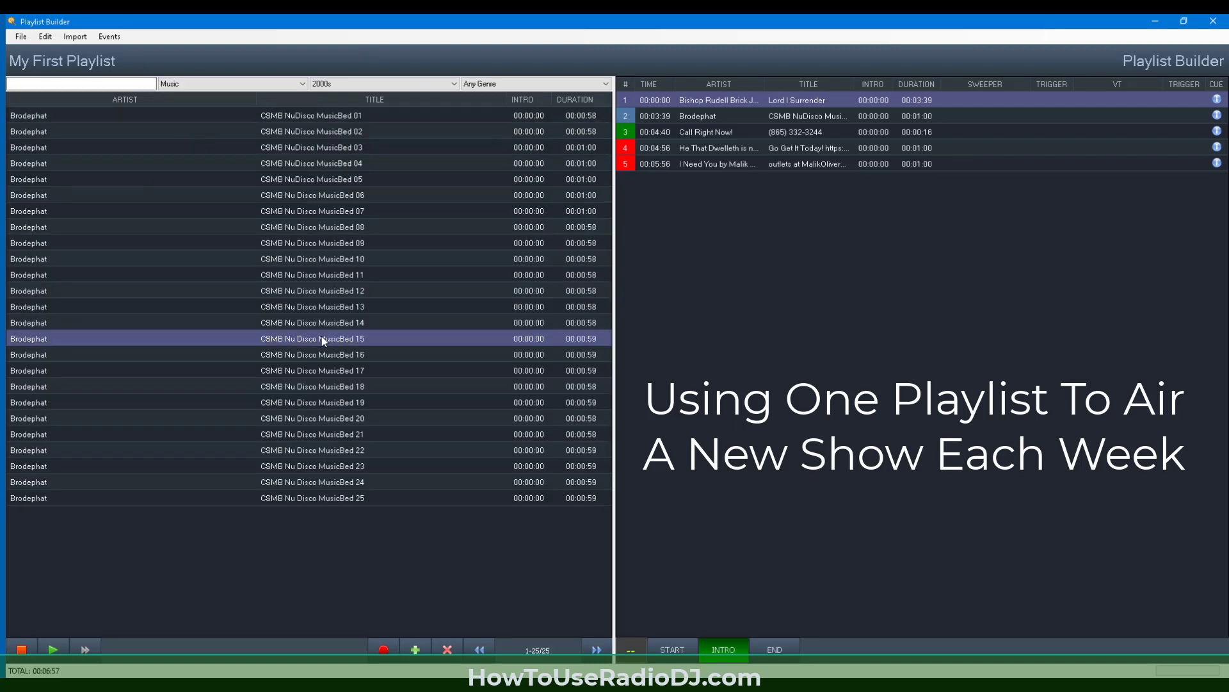
left_click(334, 84)
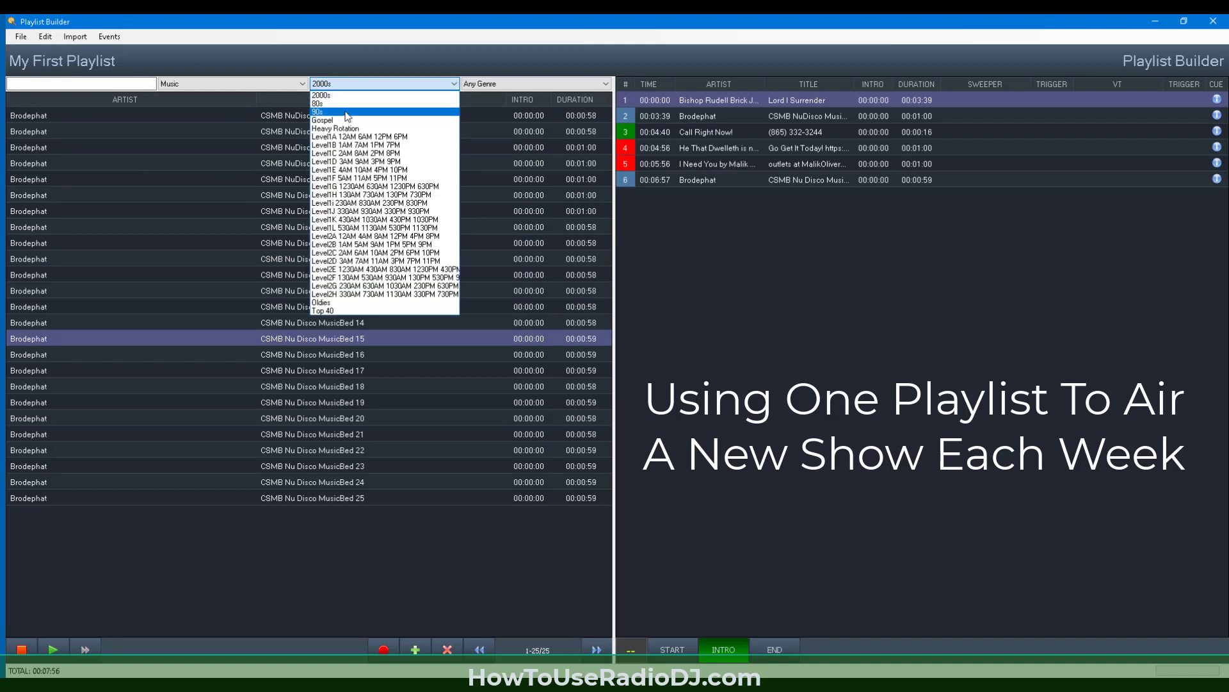
left_click(344, 121)
double_click(293, 316)
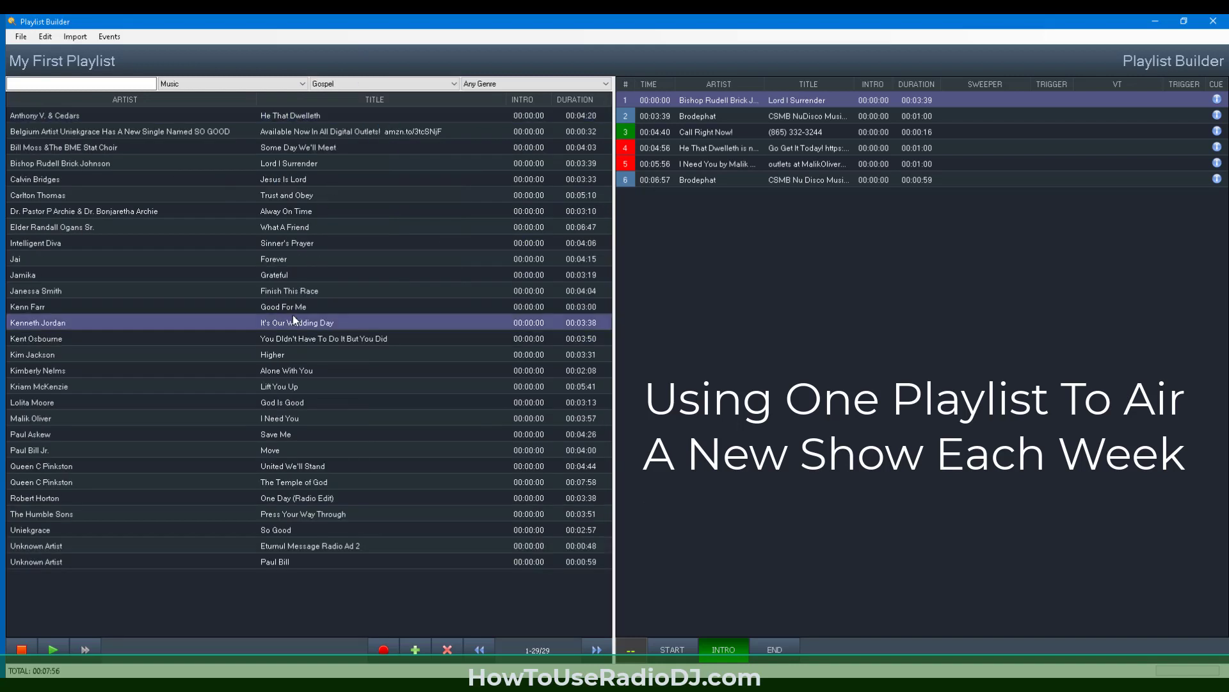
double_click(283, 467)
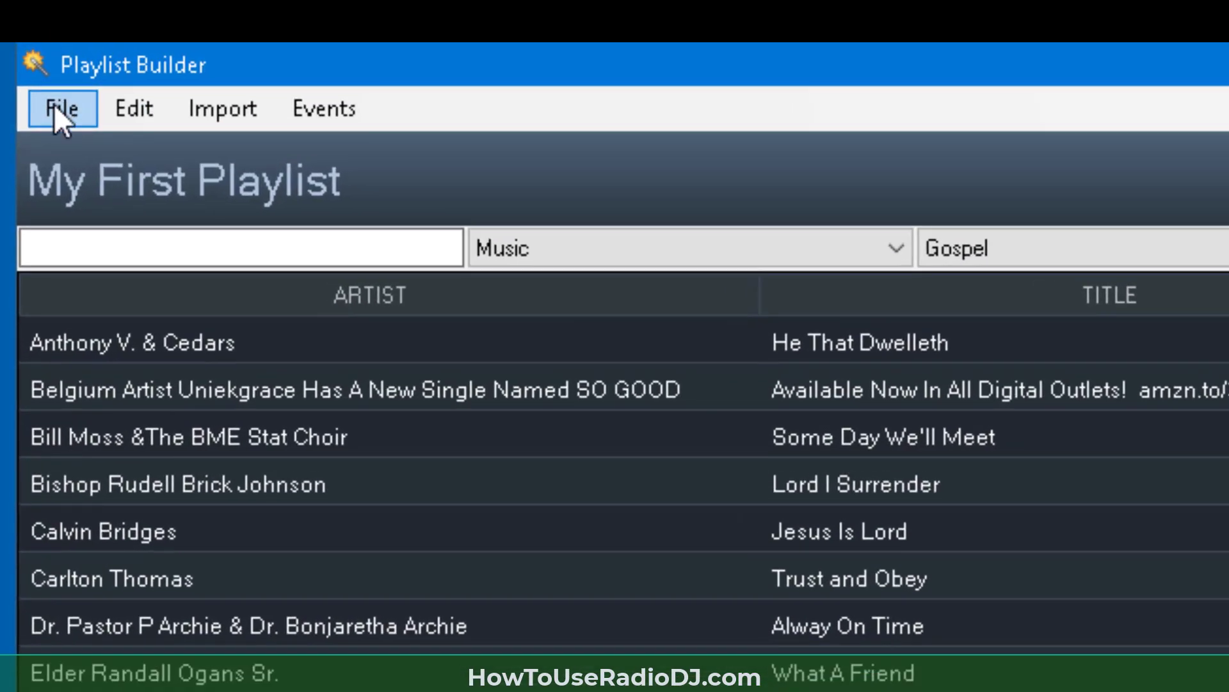
Step: Save the eight-item playlist, replacing the existing My First Playlist
left_click(21, 37)
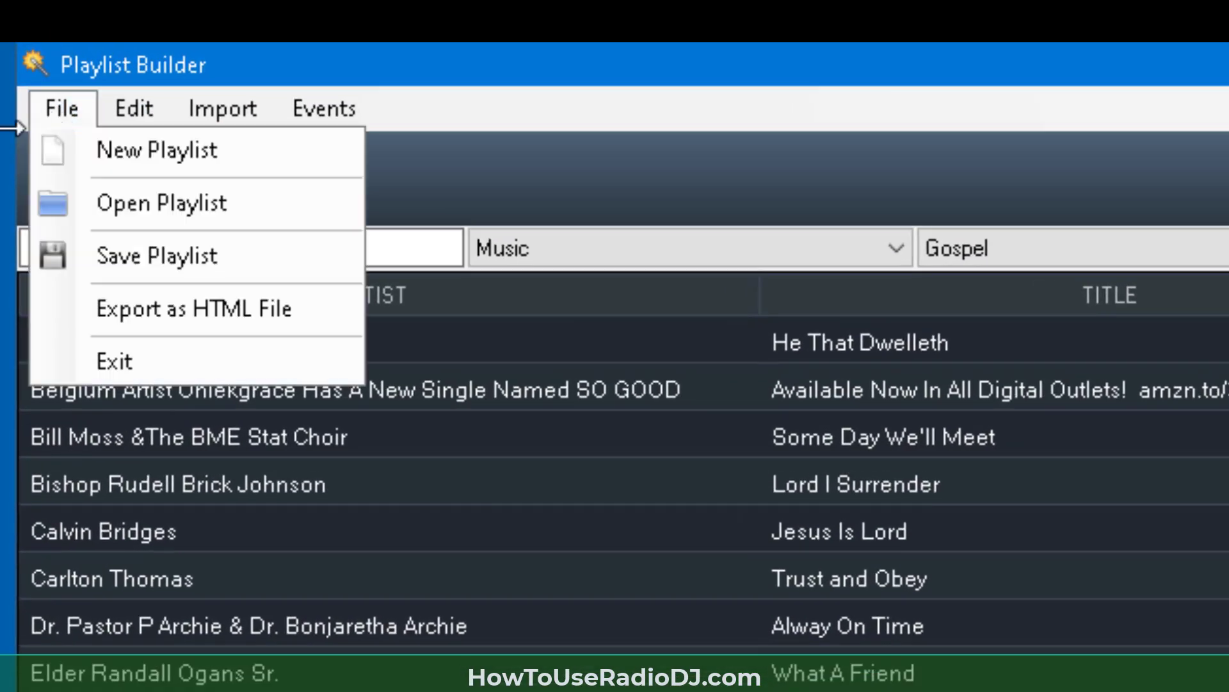
left_click(170, 262)
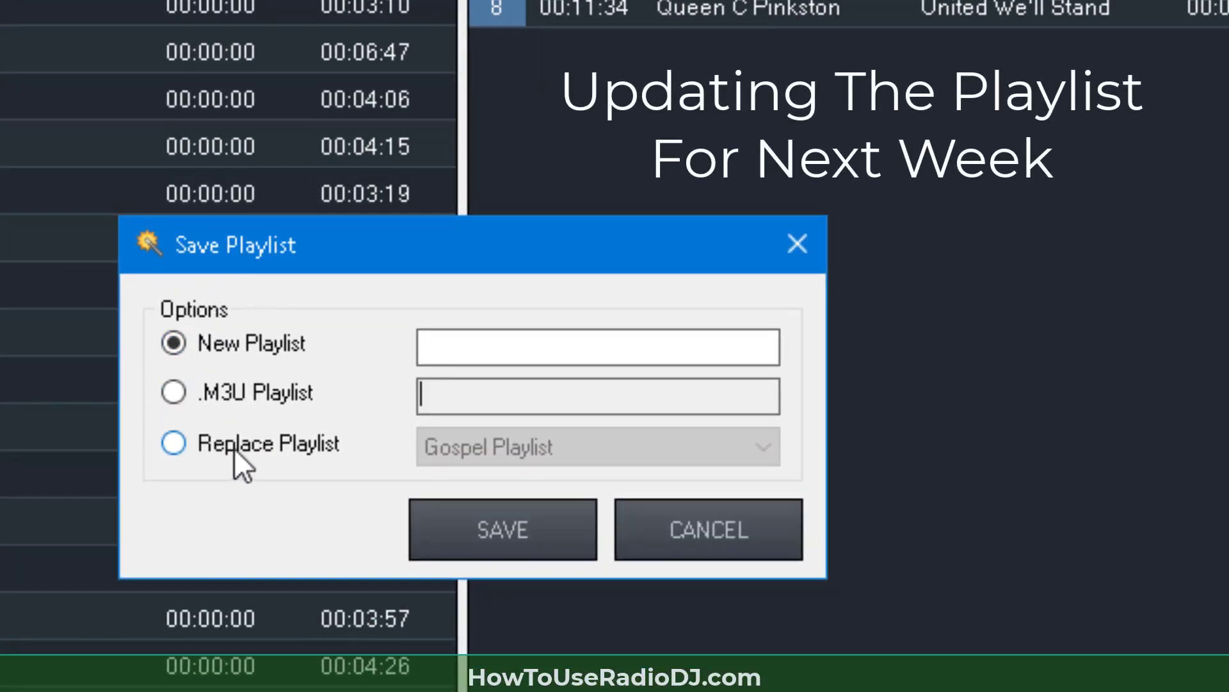
left_click(174, 443)
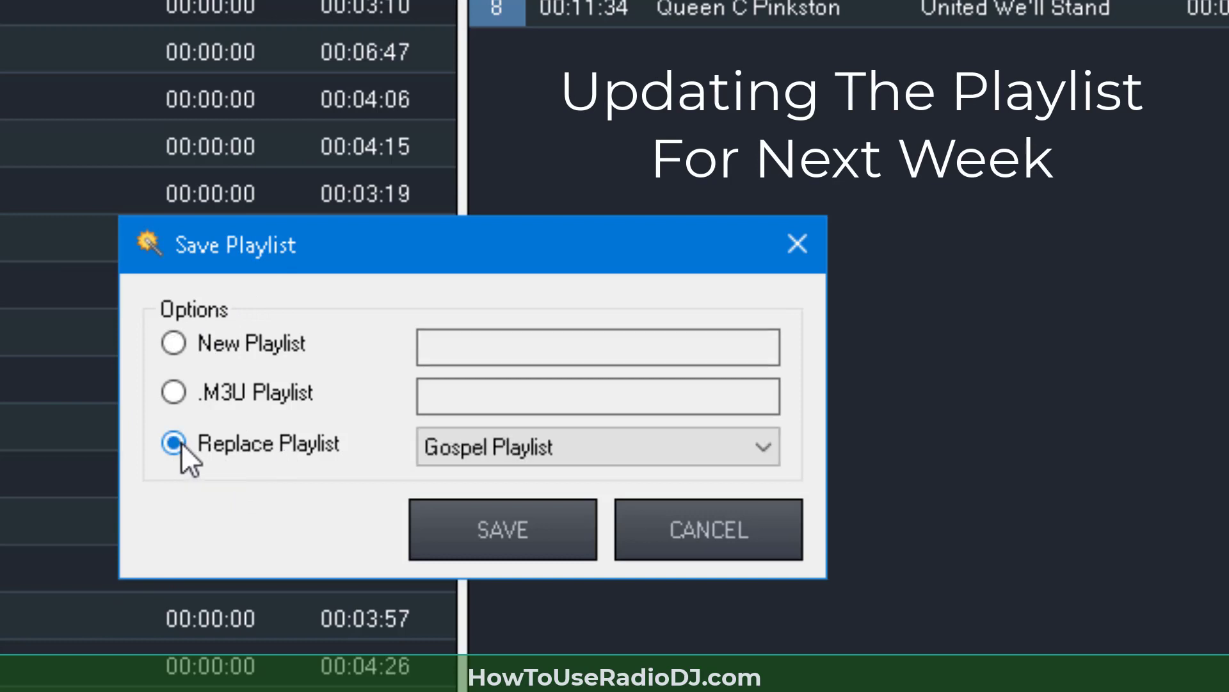
left_click(527, 436)
left_click(516, 506)
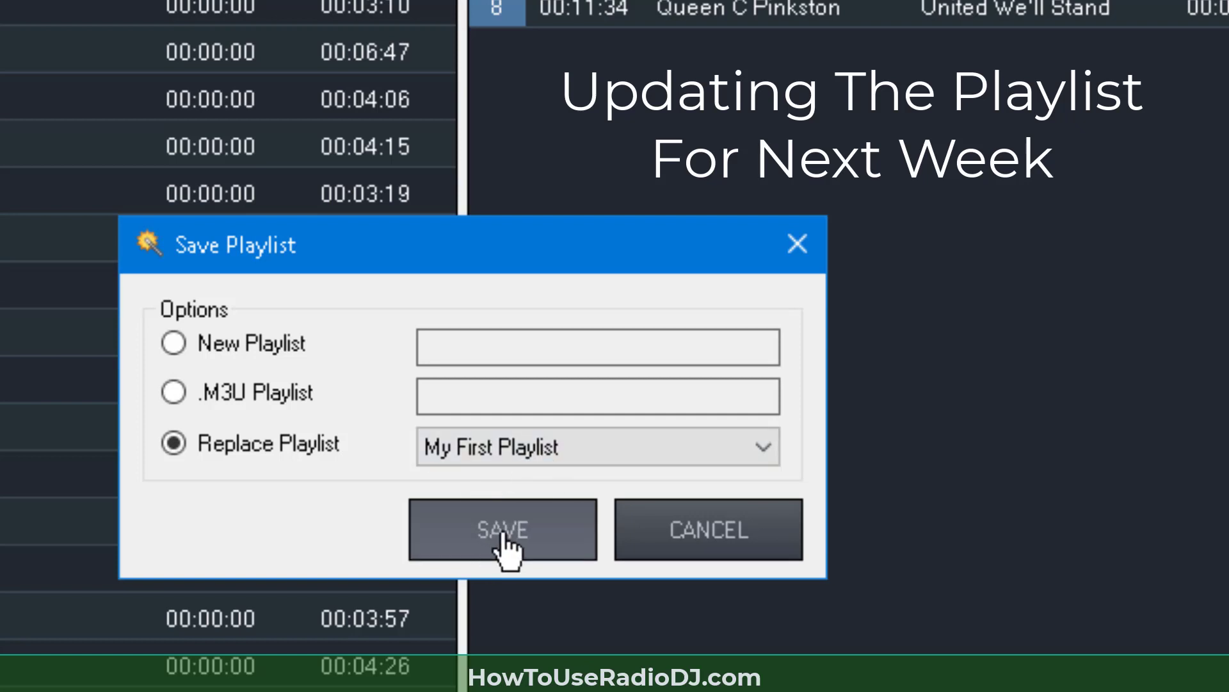
left_click(506, 542)
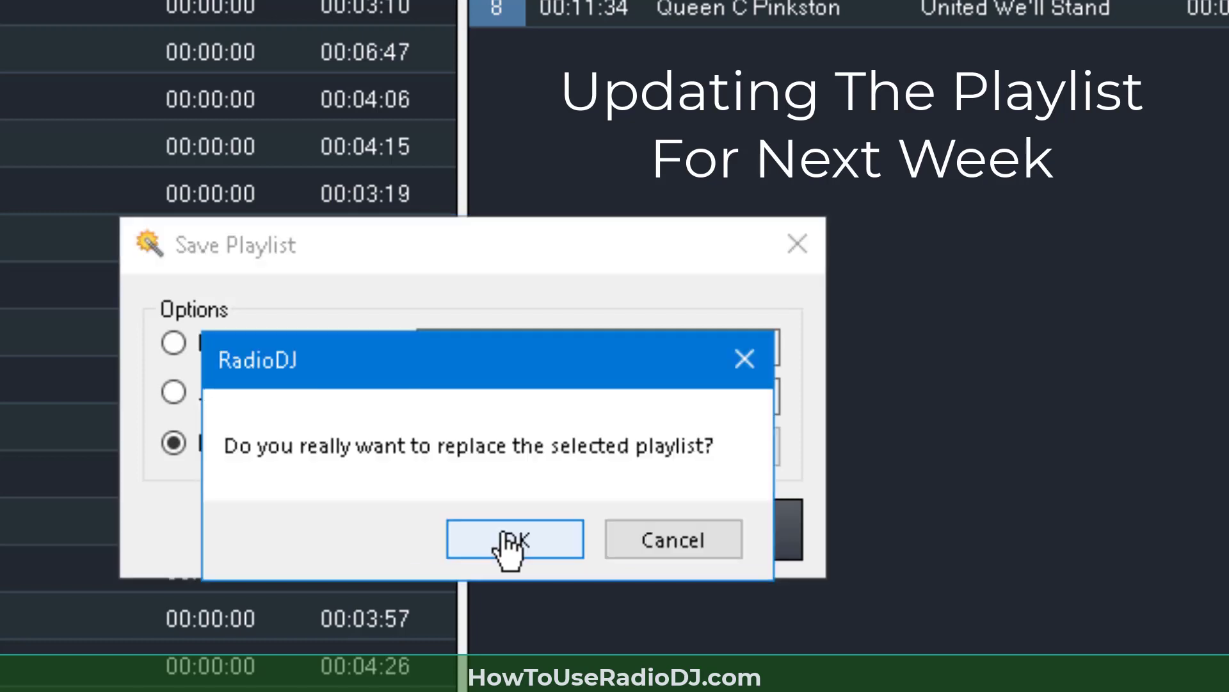
left_click(502, 533)
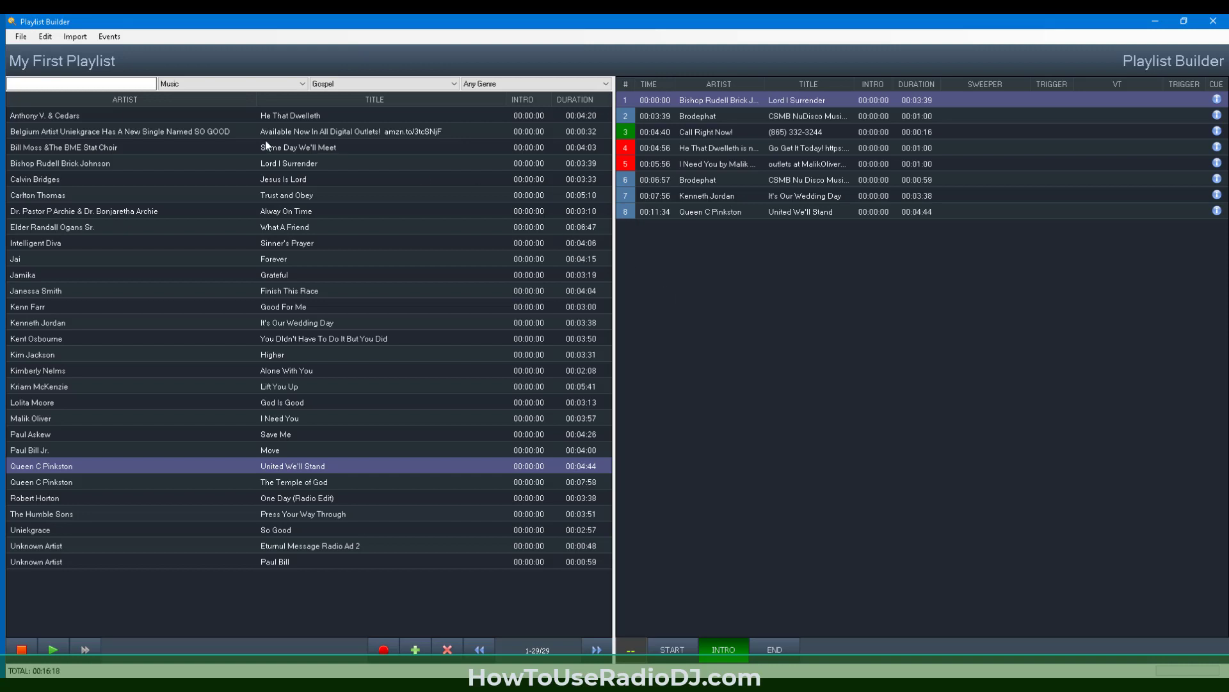
Step: Add sweeper Overlay 2014-13 from Daily Sweepers as the playlist's ninth item
left_click(213, 87)
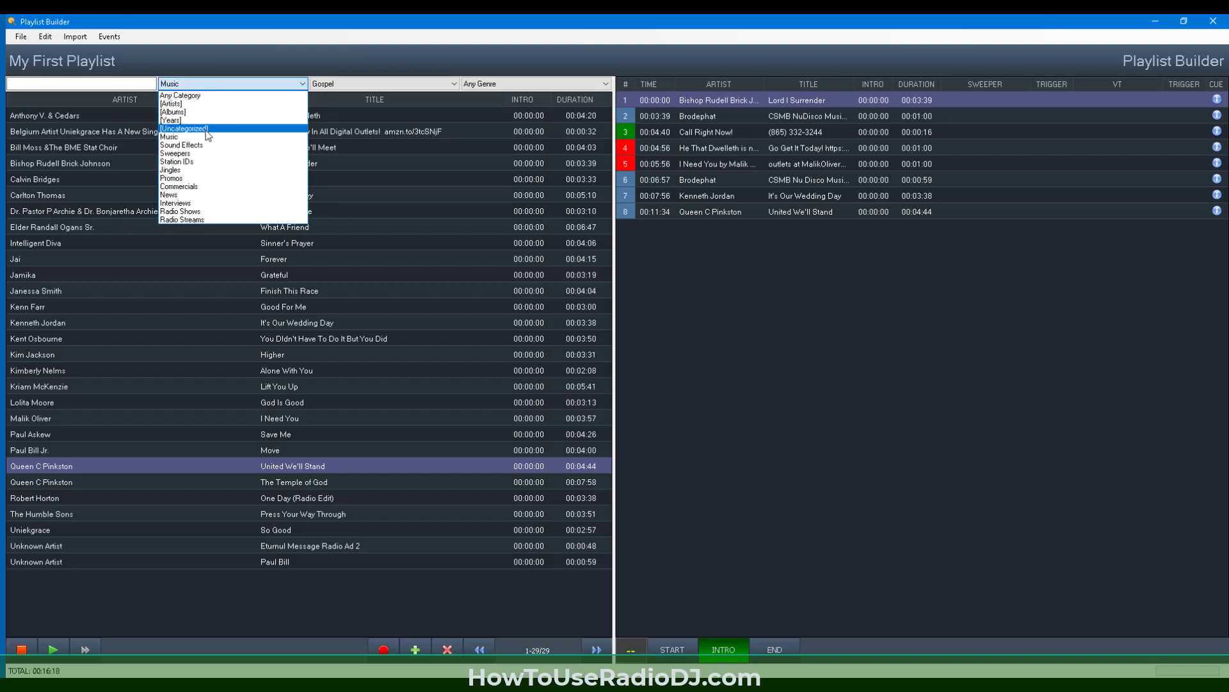
left_click(186, 154)
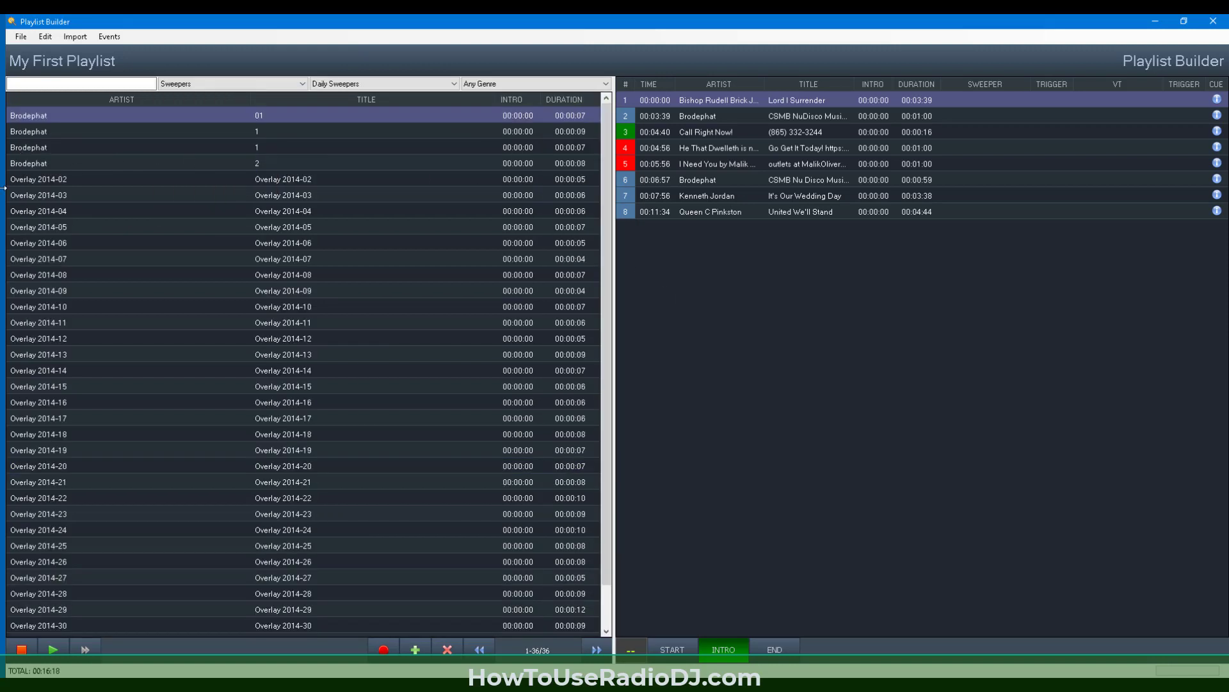
left_click(286, 400)
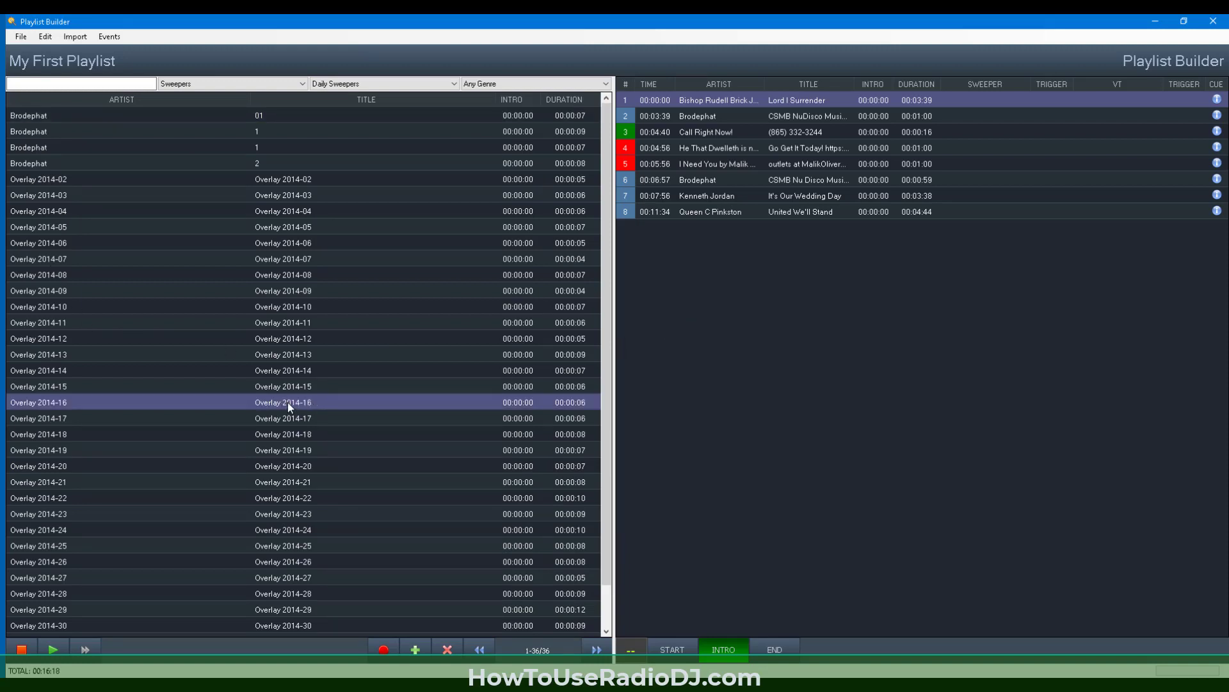
double_click(293, 355)
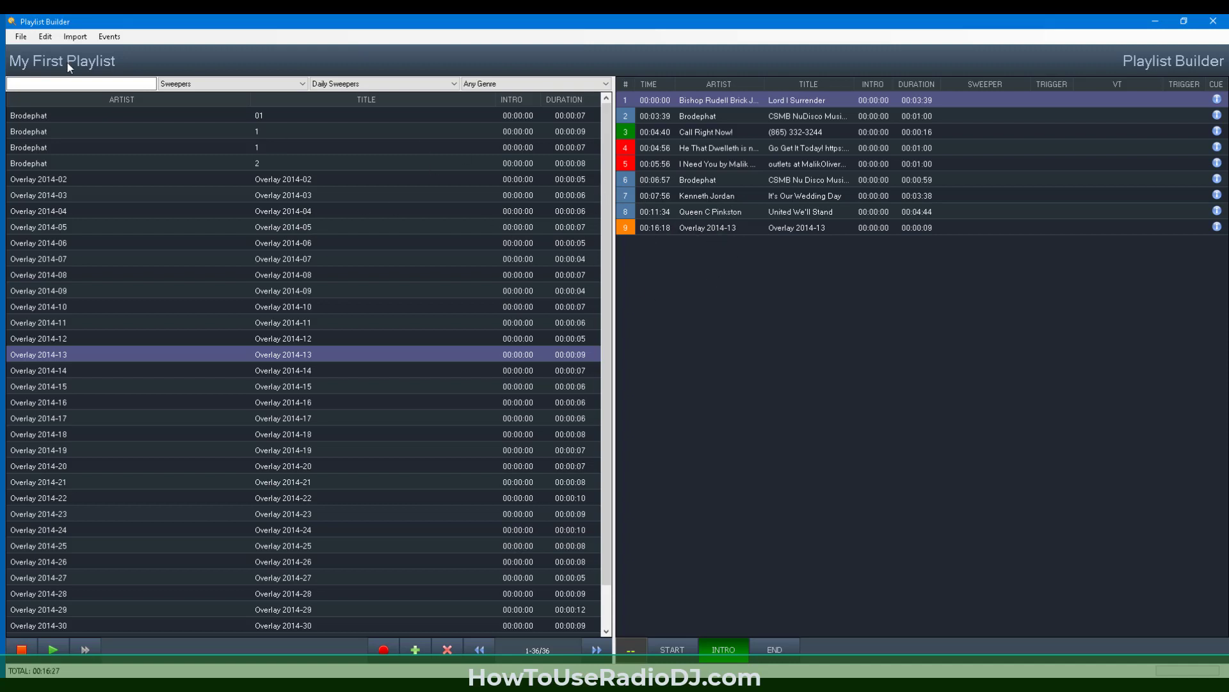
Step: Save the nine-item playlist over My First Playlist and confirm the replacement
left_click(21, 36)
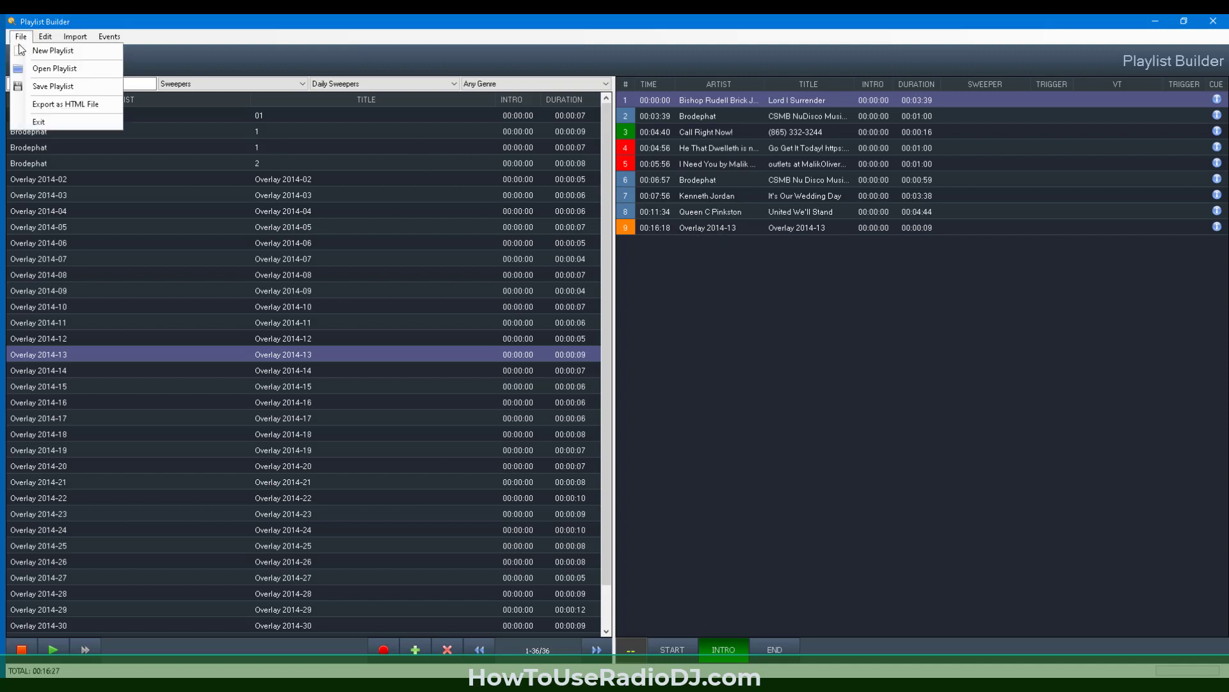
left_click(40, 85)
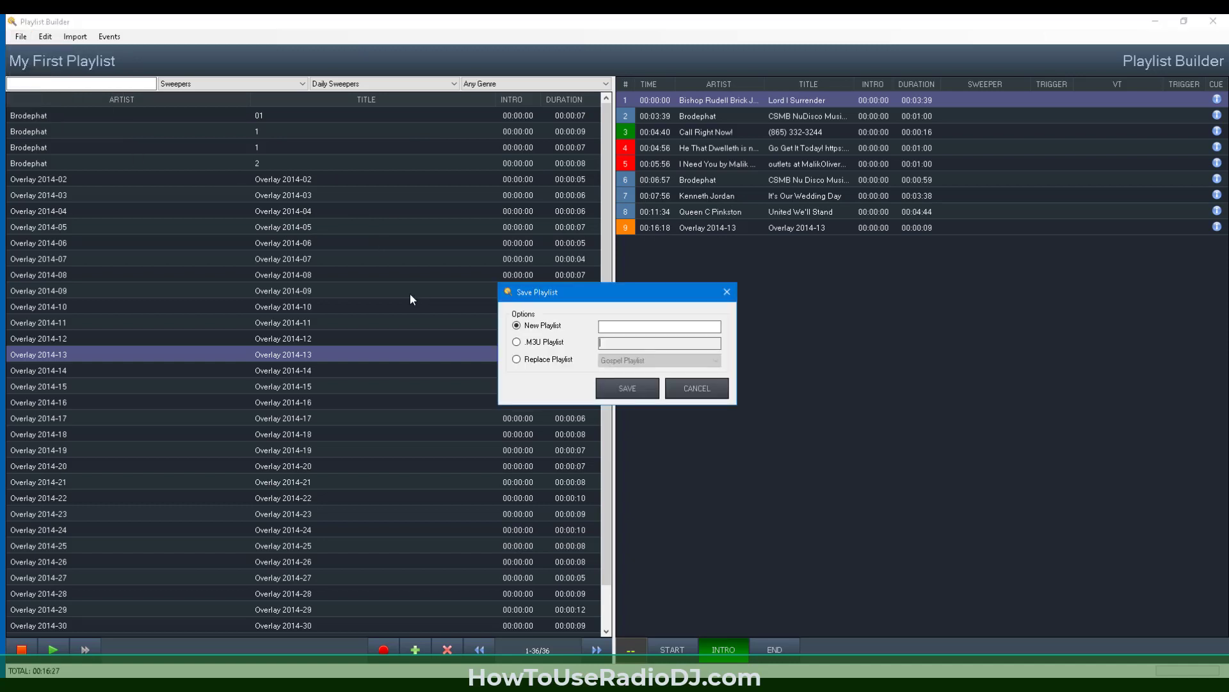
left_click(516, 360)
left_click(620, 362)
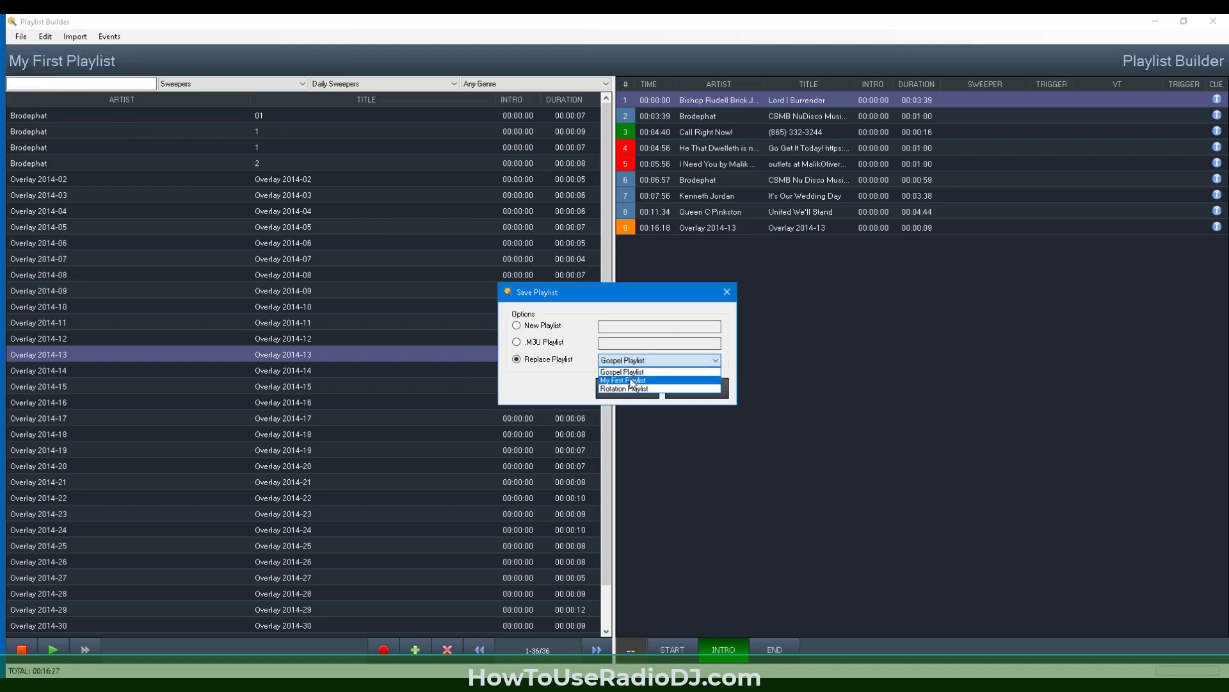
left_click(623, 380)
left_click(628, 389)
left_click(629, 392)
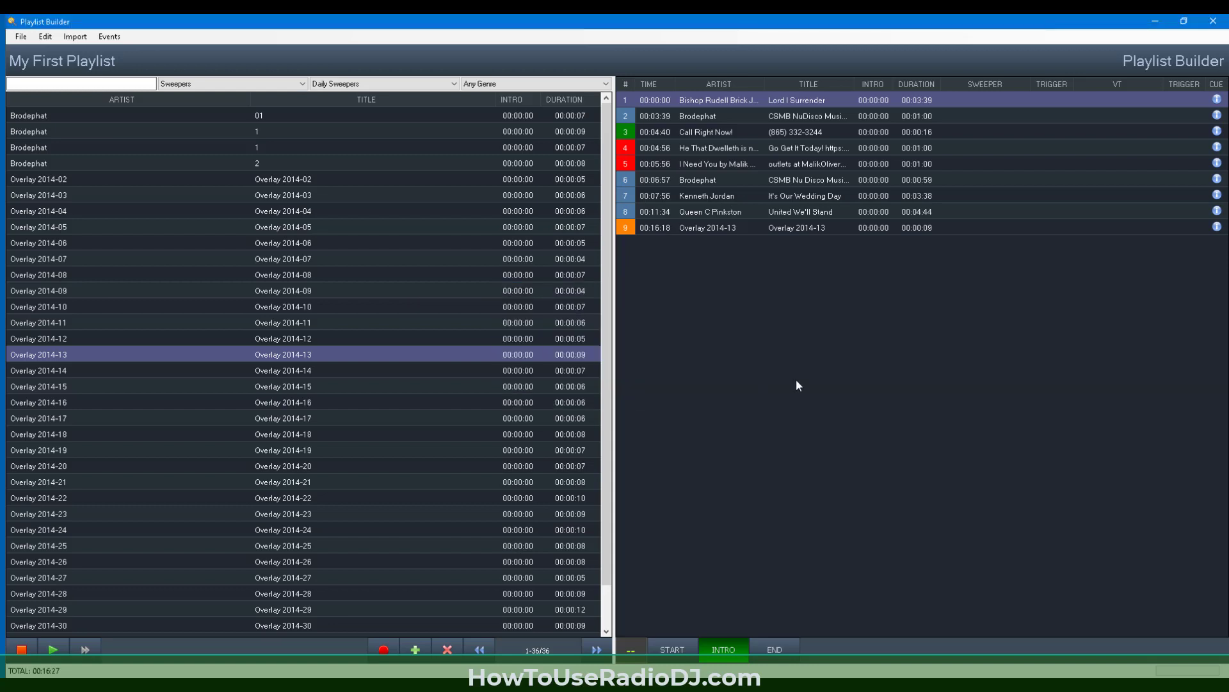